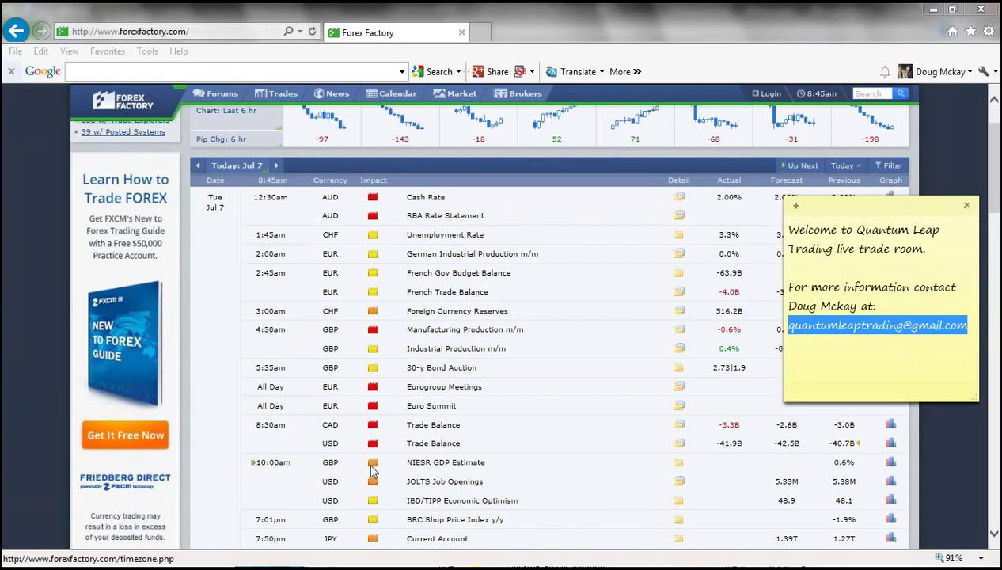
# Close the Forex Factory calendar window and delete the welcome sticky note covering the chart.
pyautogui.click(988, 9)
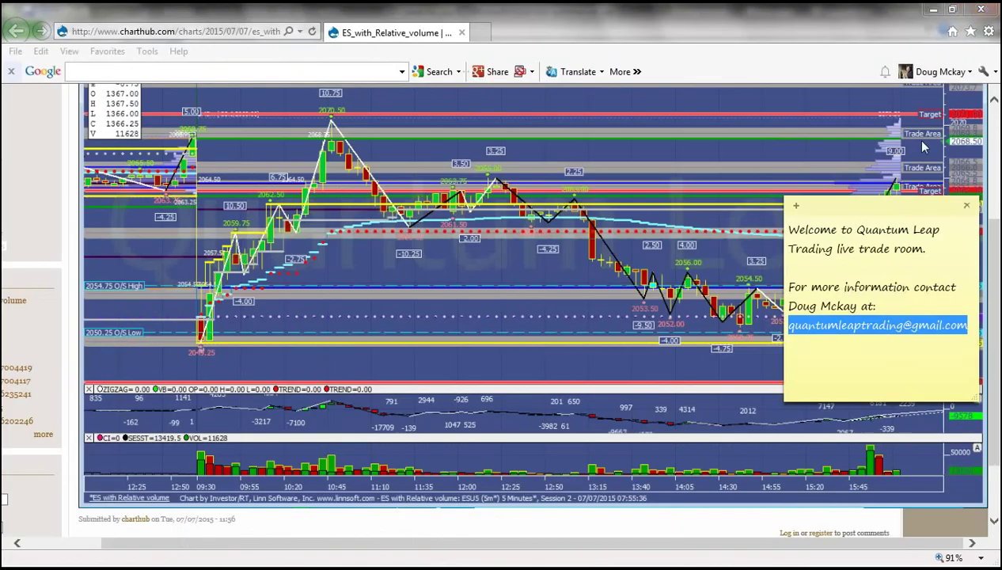
pyautogui.click(967, 207)
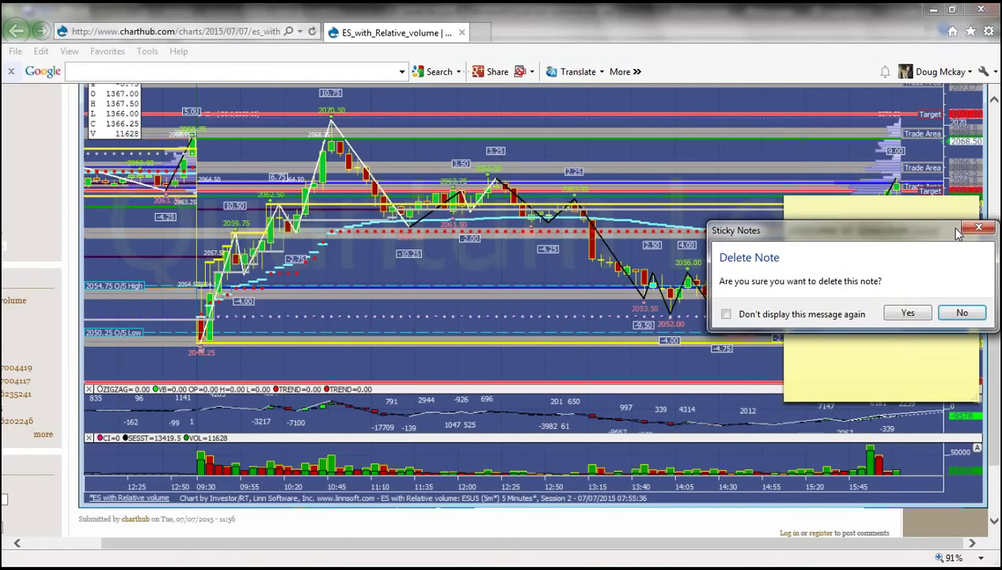
pyautogui.click(907, 314)
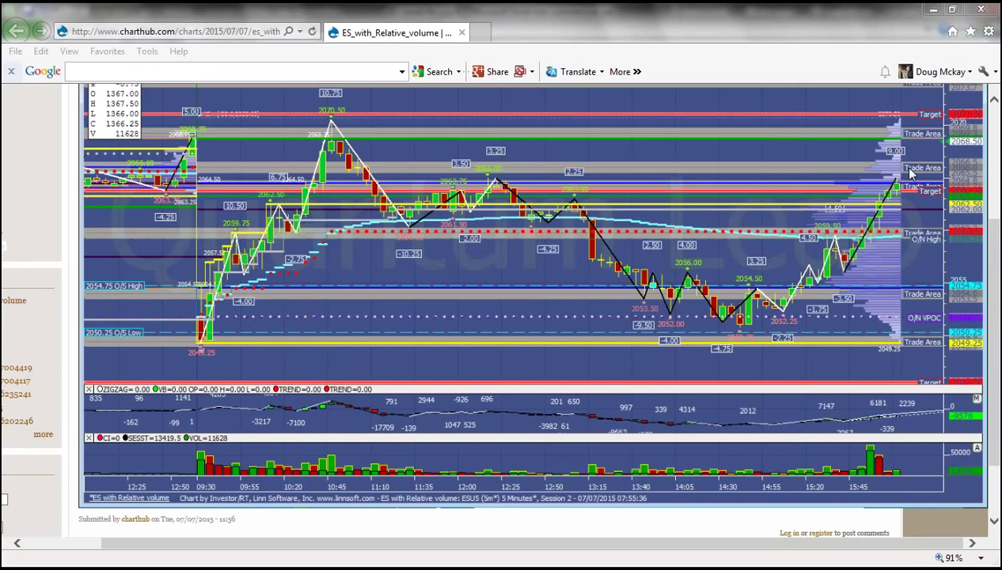
# Close the ES relative volume chart page and switch from the ES levels spreadsheet to the thinkorswim trading platform.
pyautogui.click(988, 11)
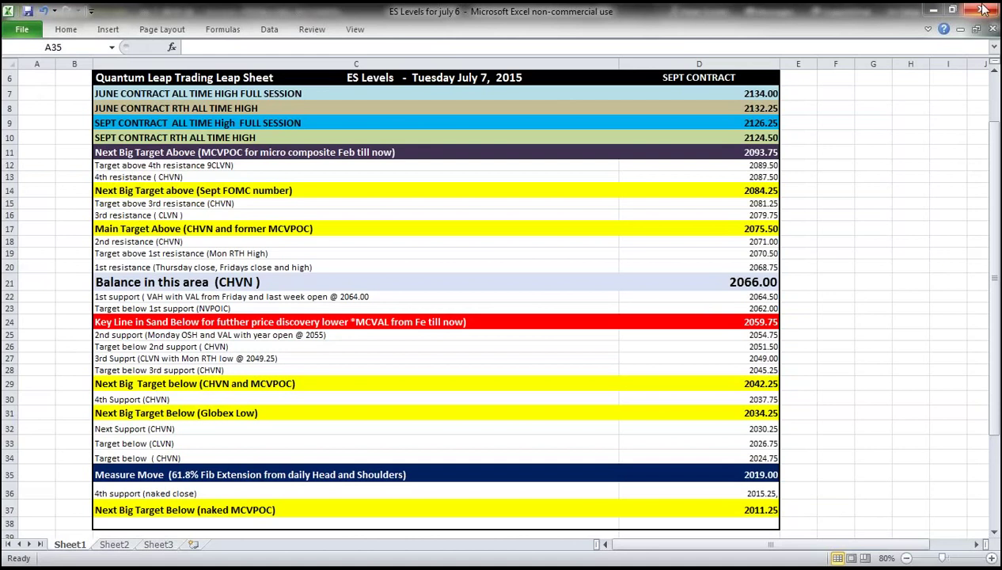
pyautogui.click(950, 11)
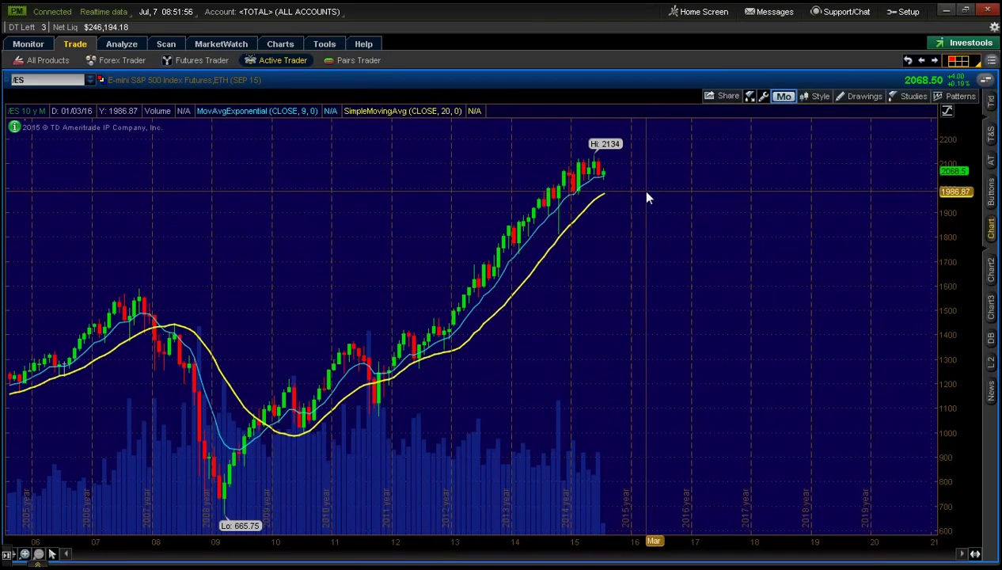
# Switch the /ES chart to the 3-year weekly timeframe and activate the panning cursor to bring the recent highs into view.
pyautogui.click(784, 98)
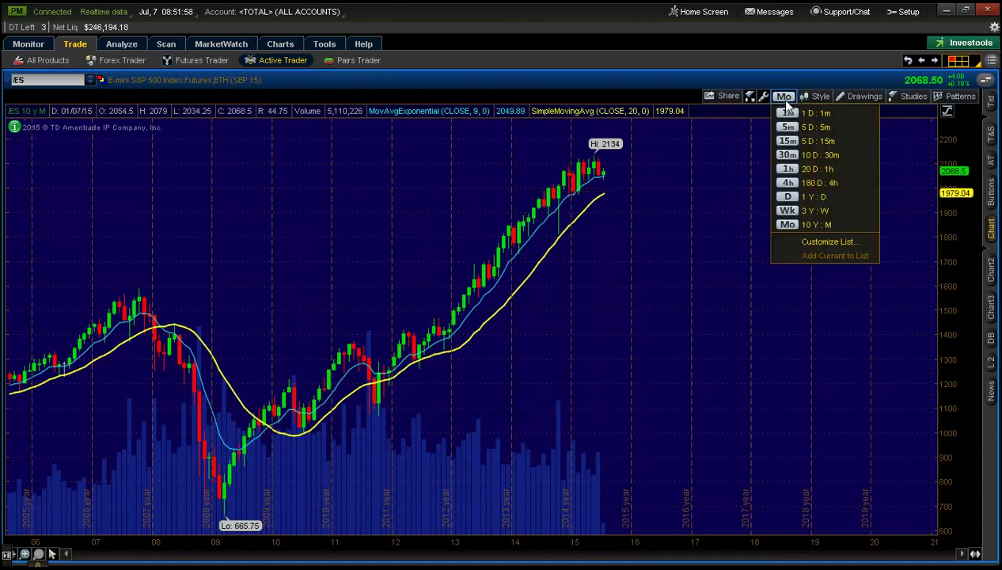
pyautogui.click(786, 210)
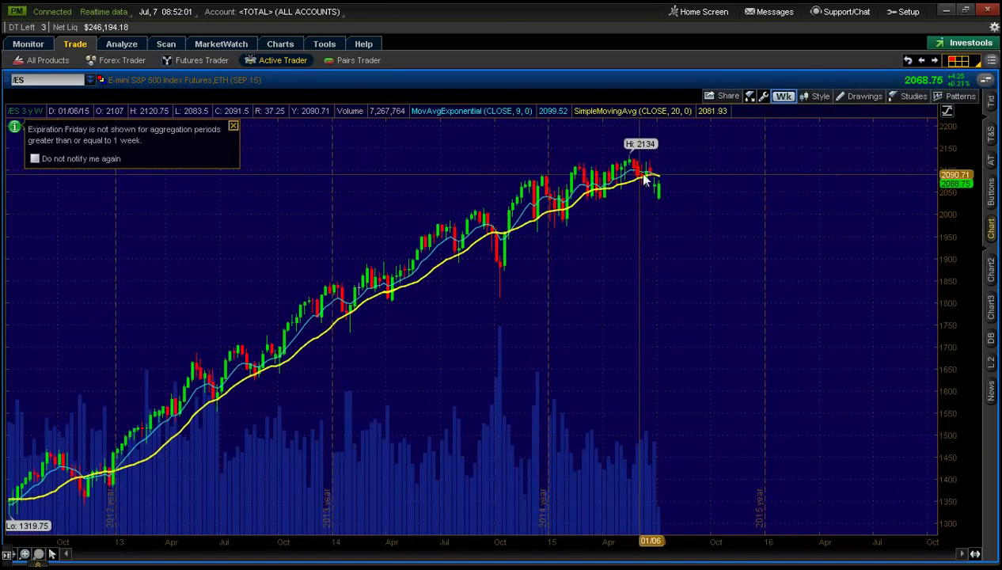
pyautogui.moveTo(946, 225); pyautogui.dragTo(942, 175)
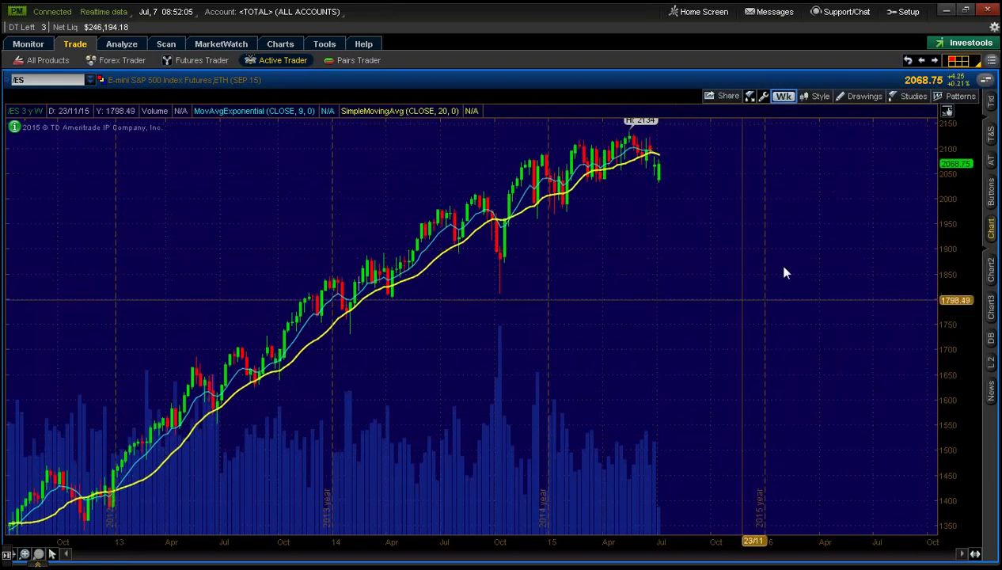
pyautogui.click(851, 96)
pyautogui.click(863, 115)
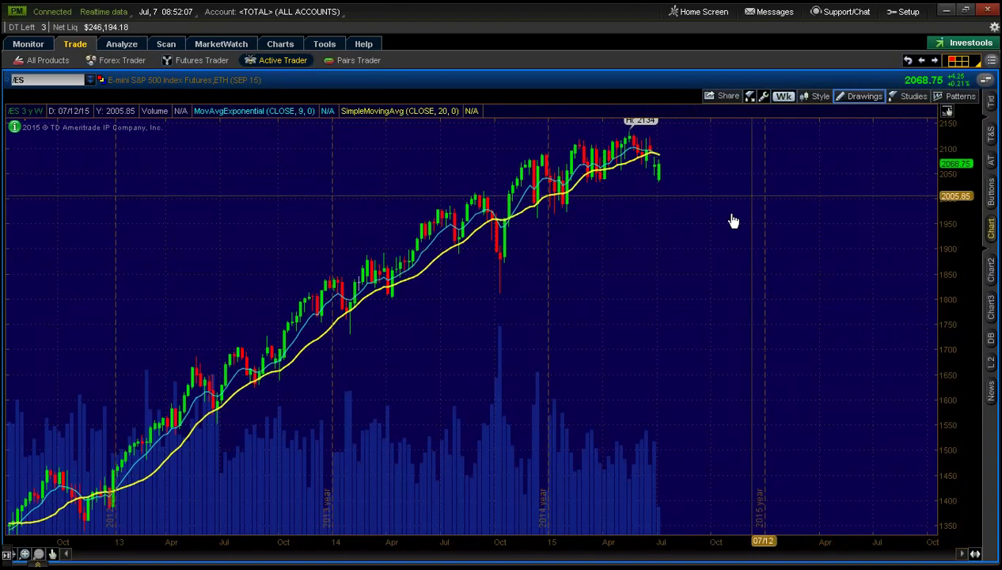
pyautogui.moveTo(720, 250); pyautogui.dragTo(715, 300)
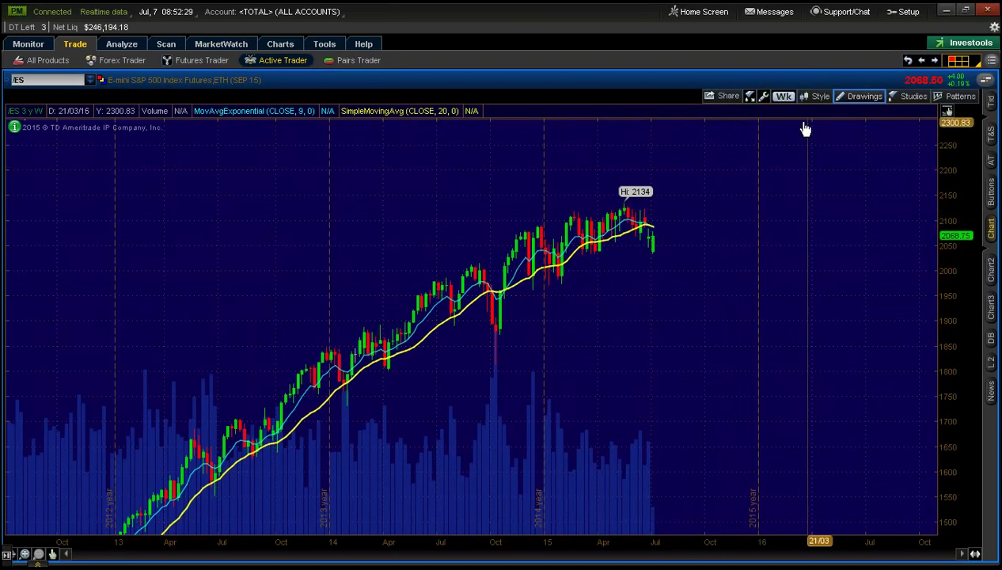
# Switch the /ES chart to the 1-year daily timeframe and enlarge the most recent candles for review.
pyautogui.click(781, 92)
pyautogui.click(804, 199)
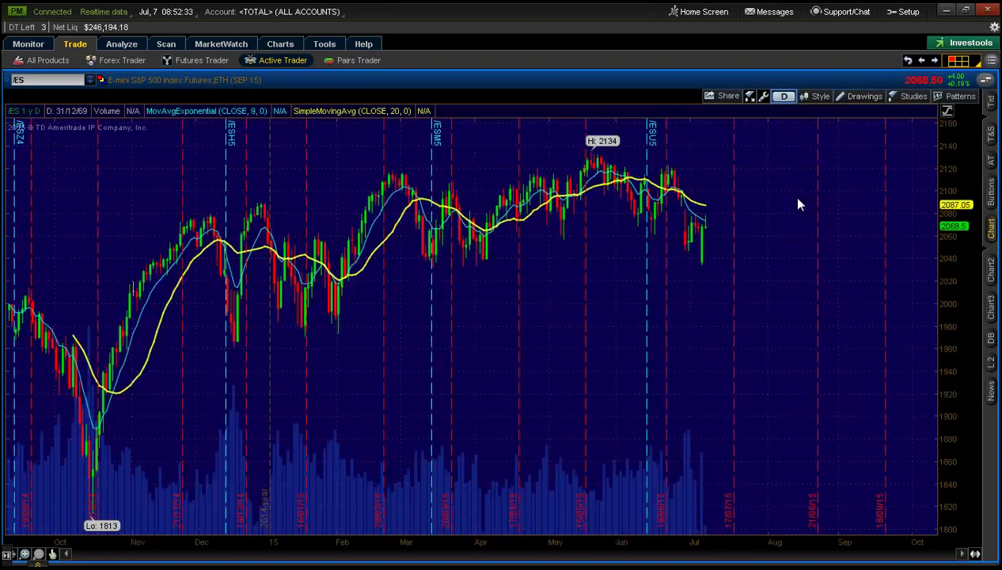
pyautogui.scroll(-4, 663, 296)
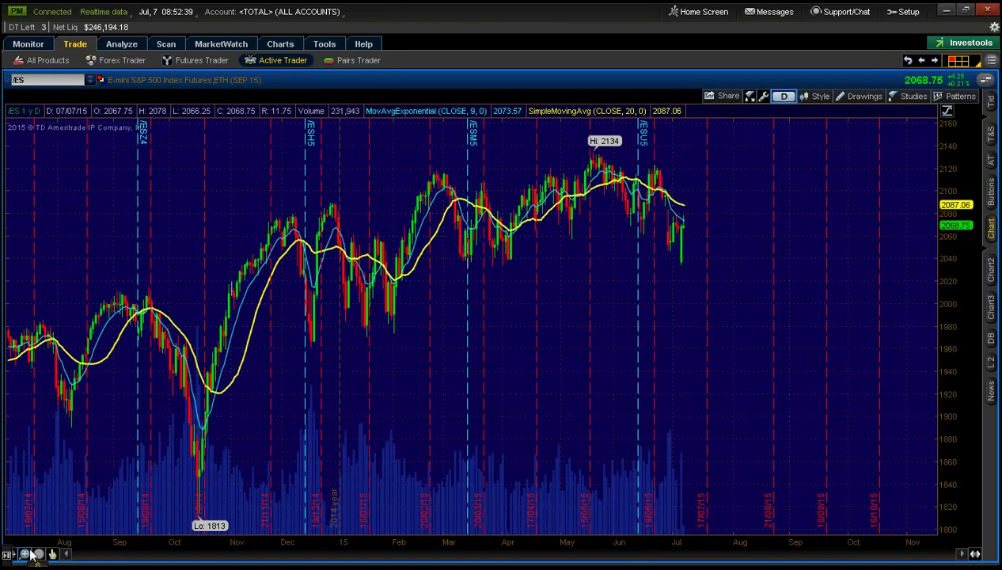
pyautogui.click(27, 555)
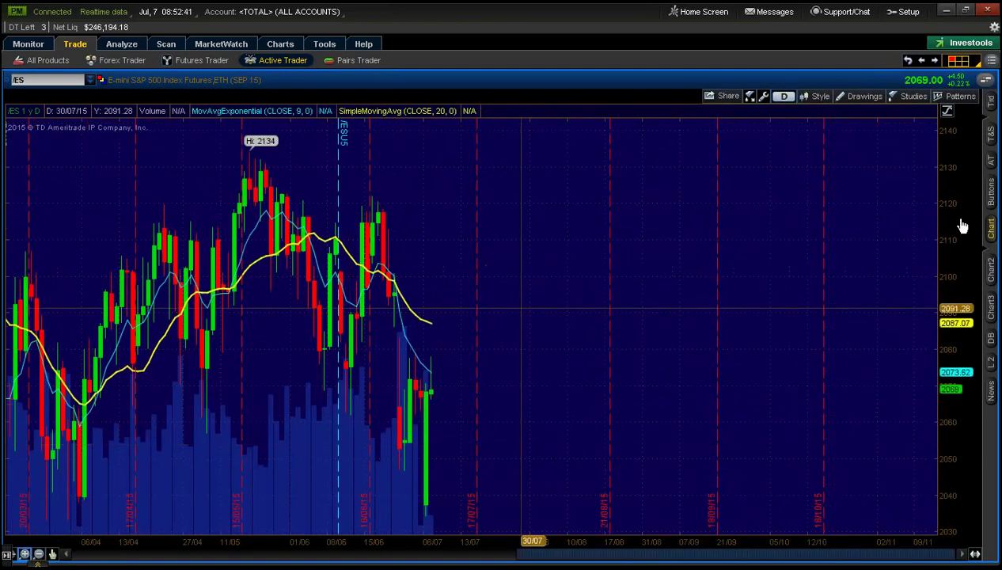
pyautogui.moveTo(960, 216); pyautogui.dragTo(976, 307)
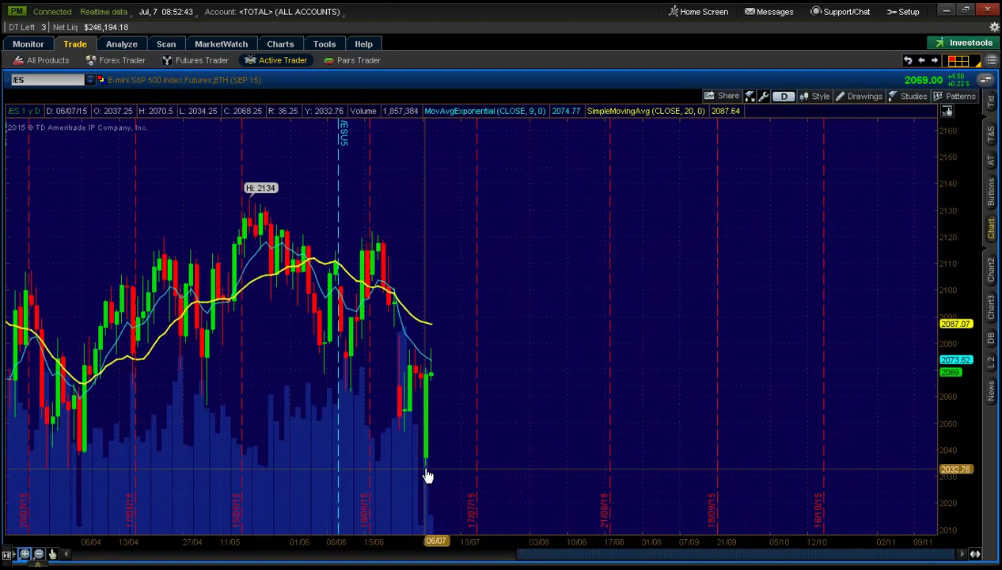
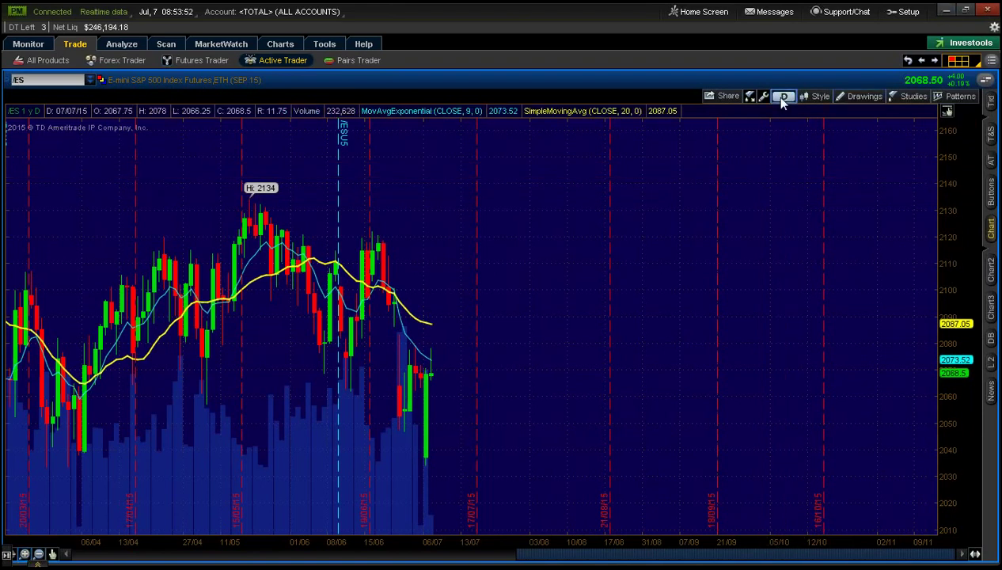
# Review the /ES chart on the 180-day 4-hour timeframe, followed by the 10-day 30-minute timeframe with the latest candles moved toward the centre.
pyautogui.click(789, 184)
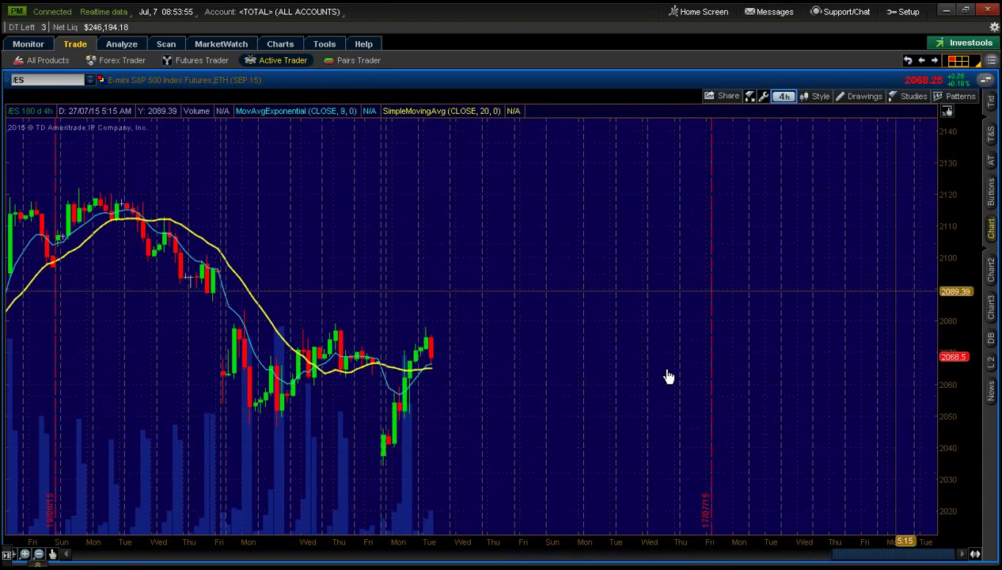
pyautogui.moveTo(662, 373); pyautogui.dragTo(694, 356)
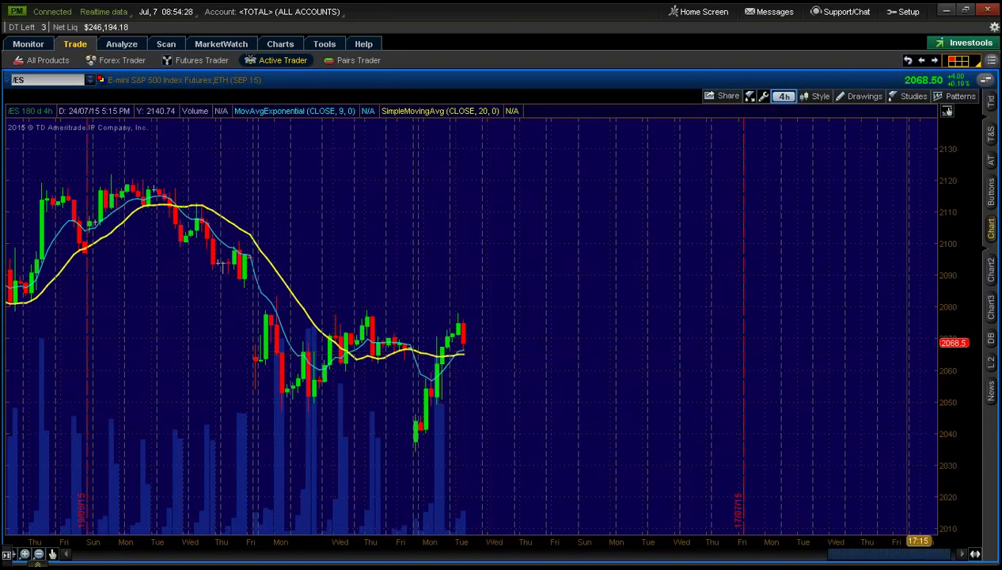
pyautogui.click(783, 96)
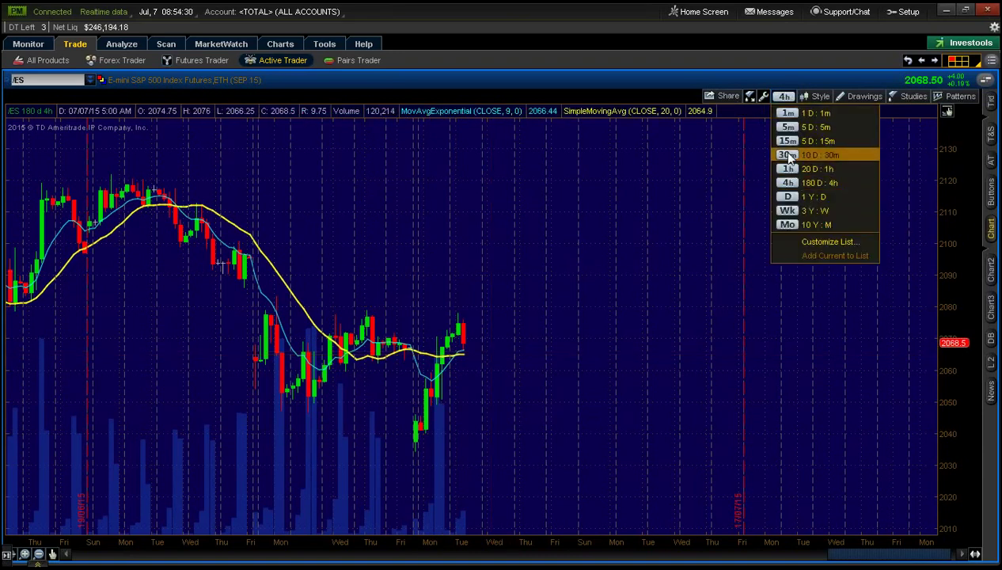
pyautogui.click(787, 156)
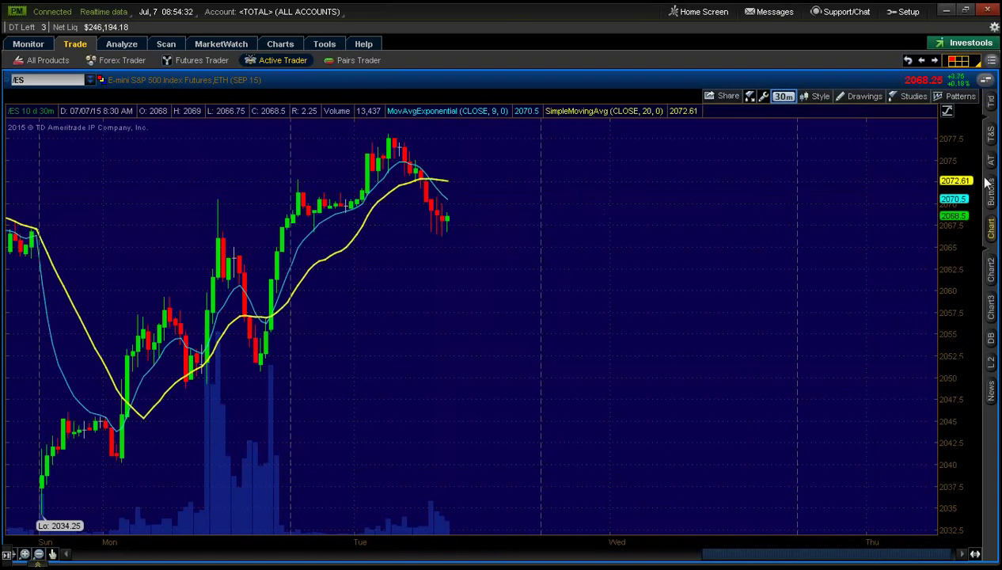
pyautogui.moveTo(966, 159); pyautogui.dragTo(966, 229)
pyautogui.moveTo(490, 265); pyautogui.dragTo(590, 302)
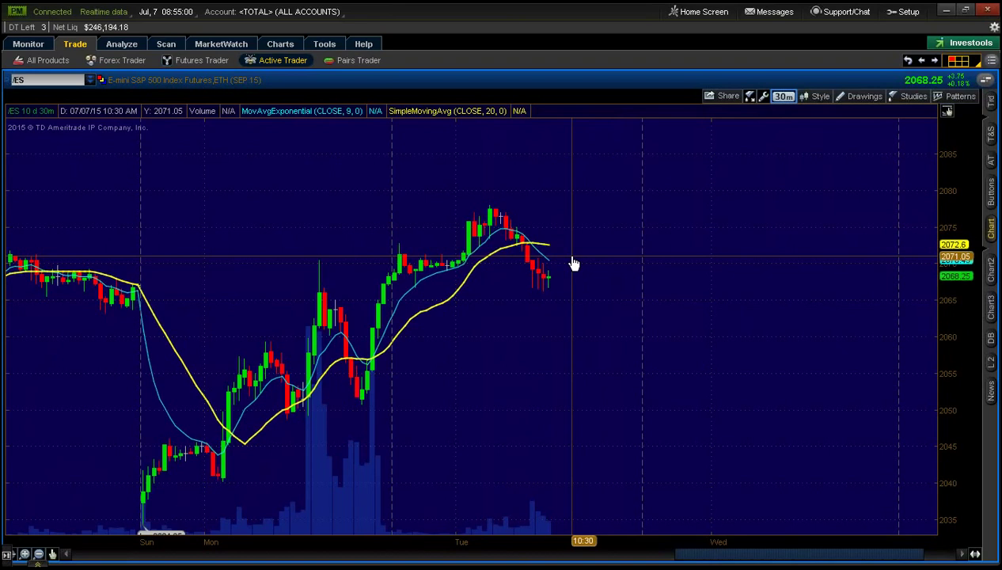
# Review the /ES chart on the 5-day 15-minute timeframe, followed by the 5-day 5-minute timeframe with empty space after the latest candles.
pyautogui.click(786, 96)
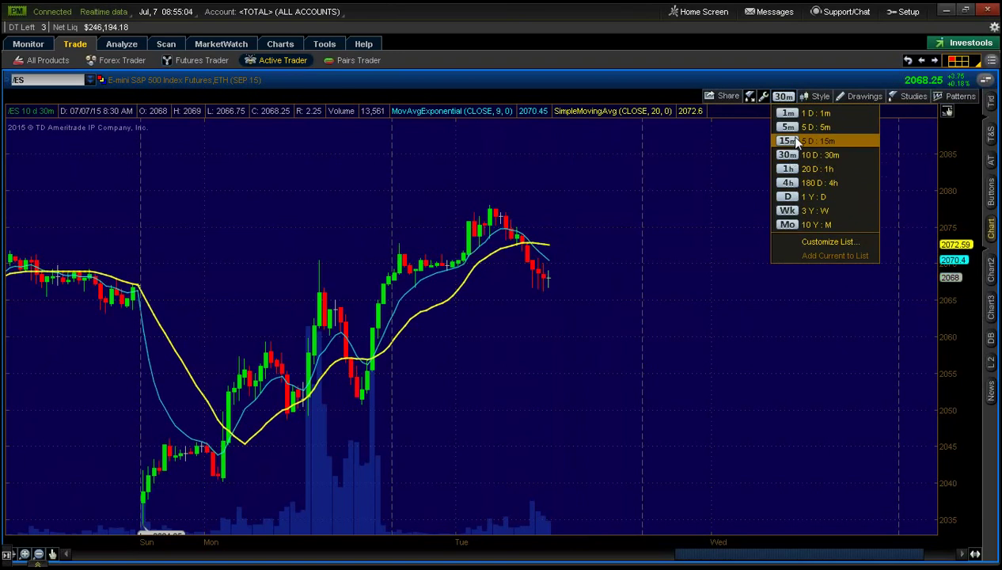
pyautogui.click(796, 141)
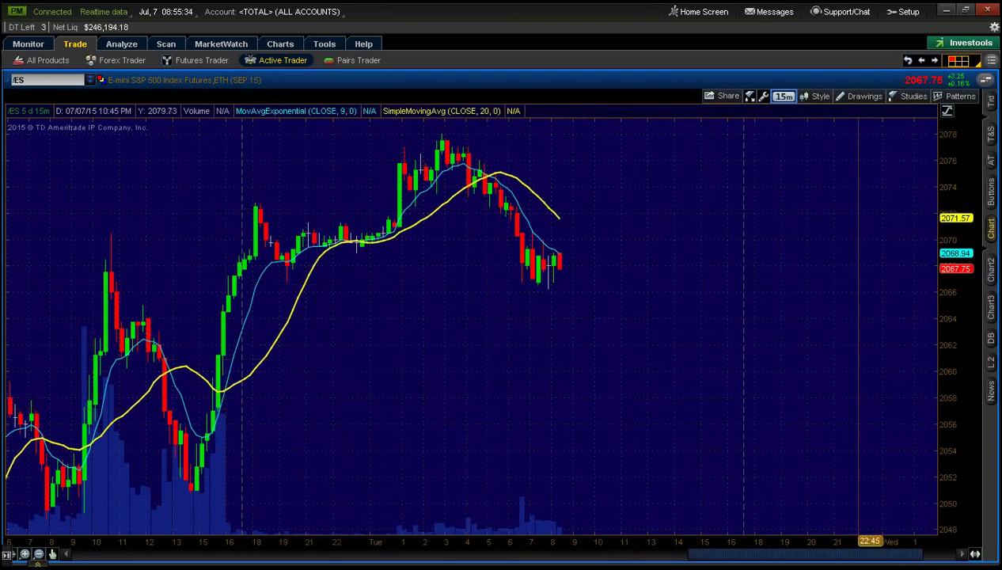
pyautogui.click(783, 96)
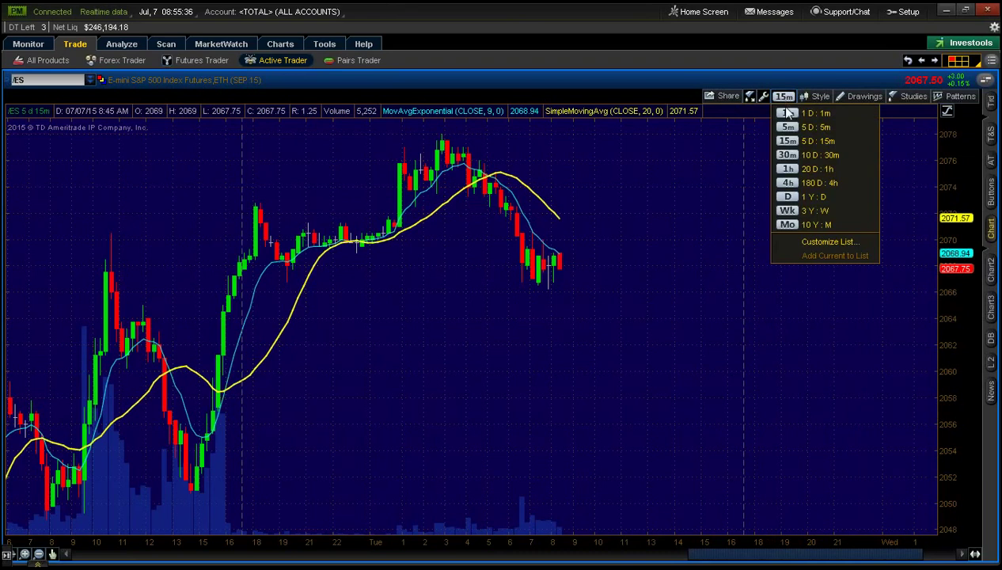
pyautogui.click(790, 128)
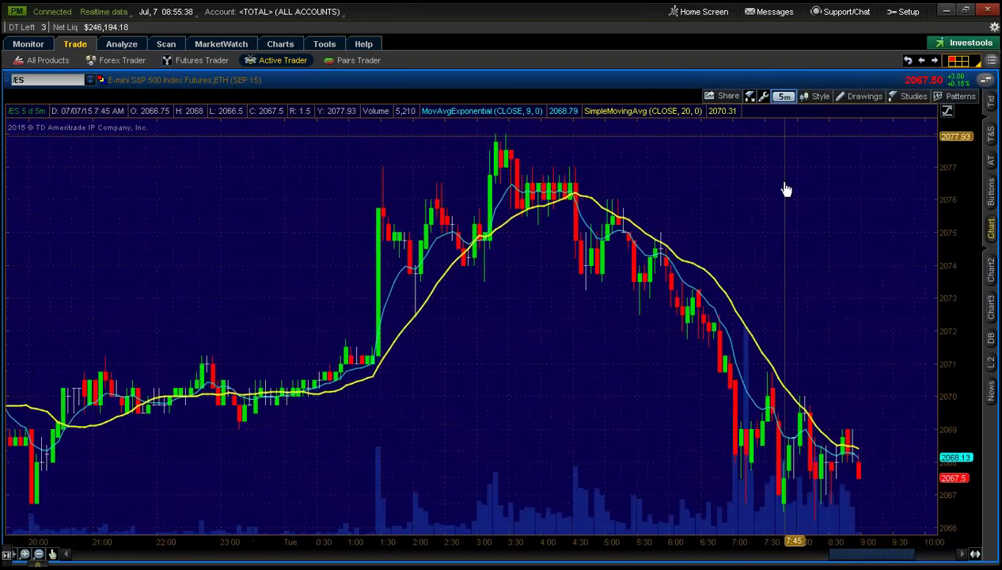
pyautogui.moveTo(850, 301); pyautogui.dragTo(690, 303)
pyautogui.moveTo(950, 192); pyautogui.dragTo(951, 243)
pyautogui.moveTo(790, 280); pyautogui.dragTo(780, 269)
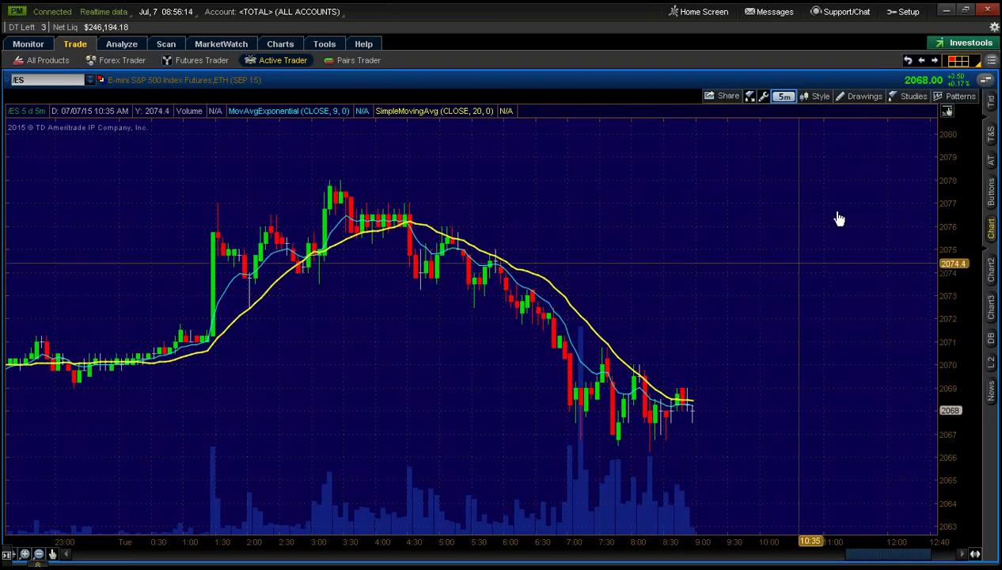
# Minimize thinkorswim to switch to Investor/RT and examine the Doug_ES_Composite chart around the thick cyan line at 2059.25.
pyautogui.click(948, 12)
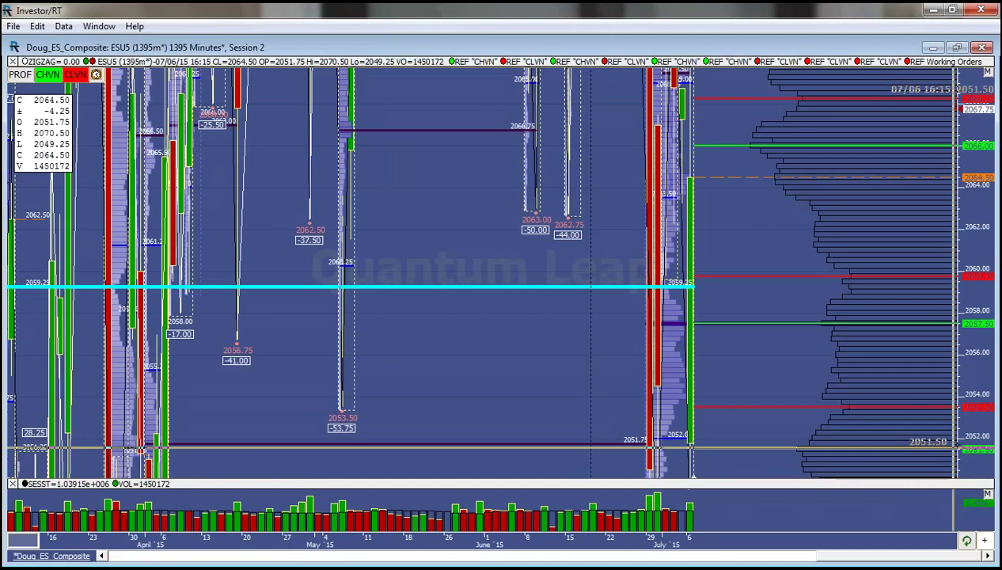
pyautogui.moveTo(956, 379); pyautogui.dragTo(961, 291)
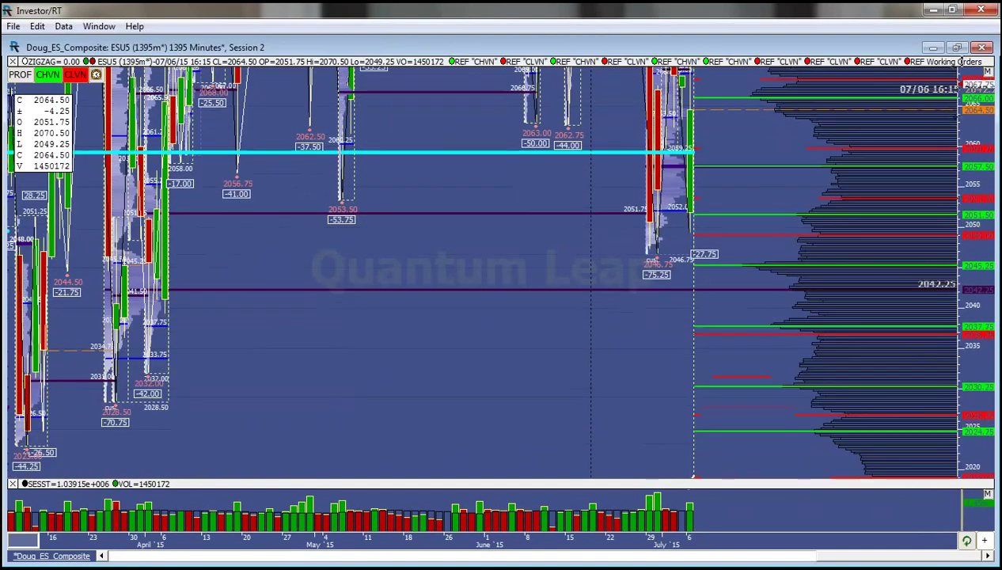
pyautogui.moveTo(963, 121); pyautogui.dragTo(968, 188)
pyautogui.moveTo(981, 315); pyautogui.dragTo(981, 414)
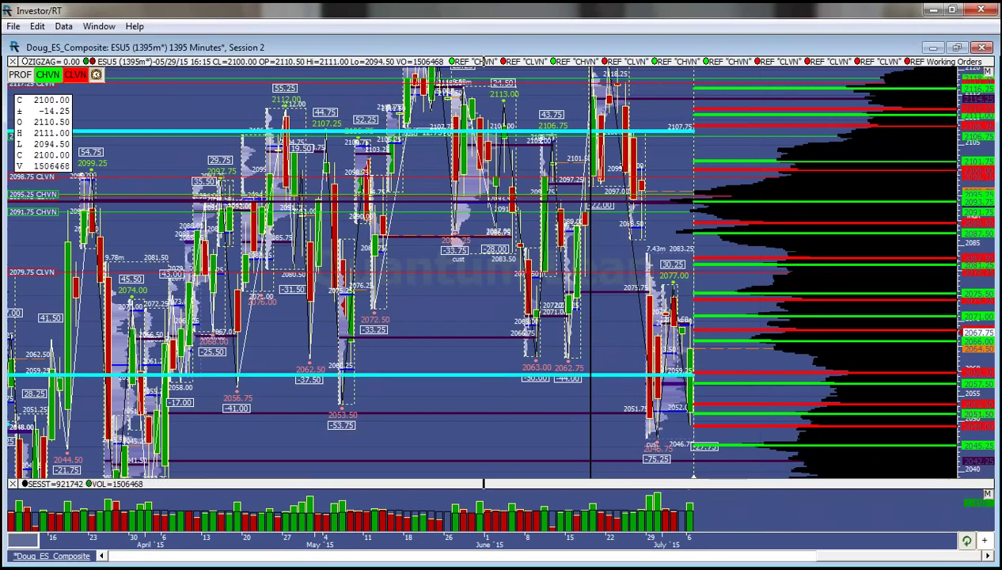
pyautogui.scroll(-3, 488, 360)
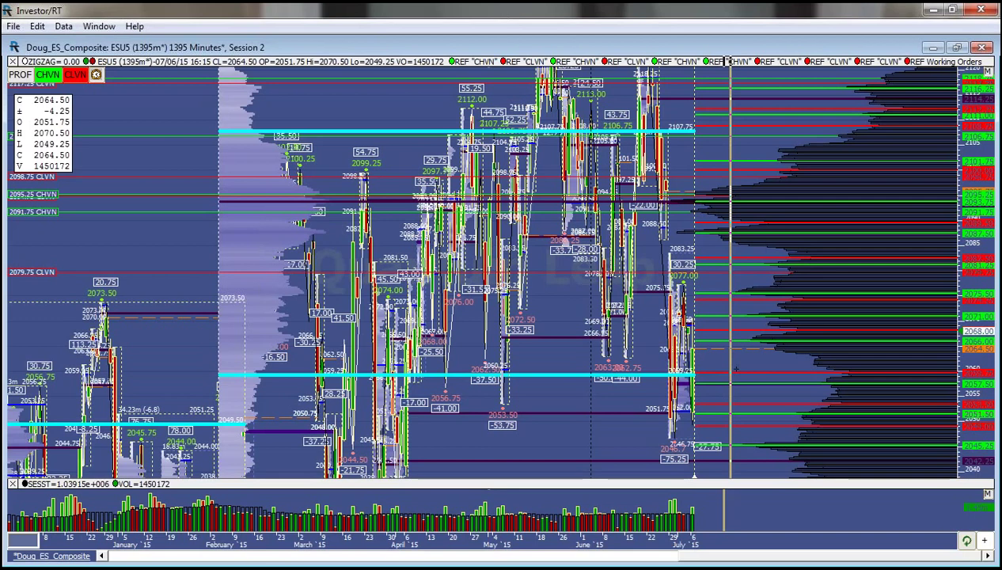
pyautogui.scroll(3, 737, 362)
pyautogui.scroll(2, 737, 362)
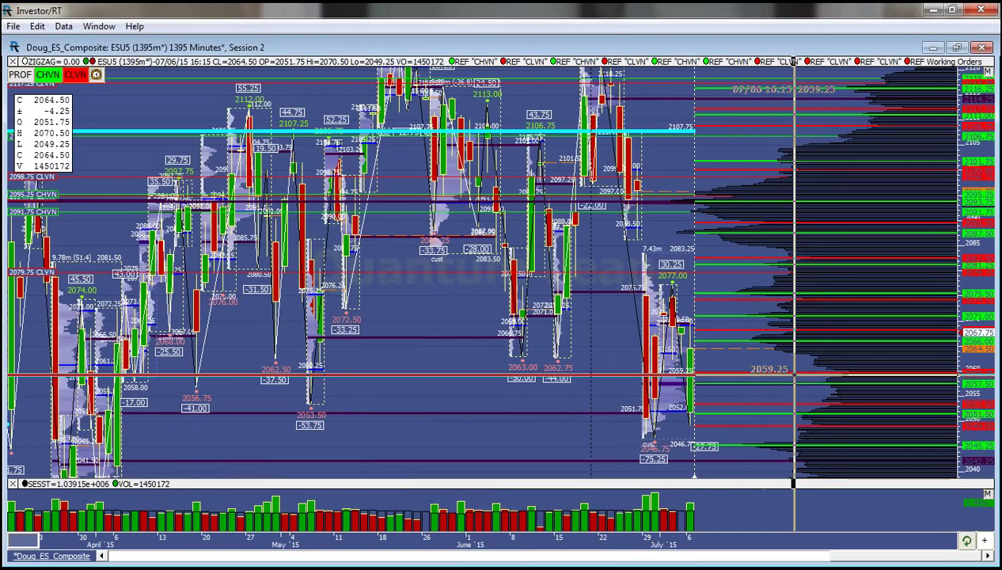
pyautogui.click(794, 372)
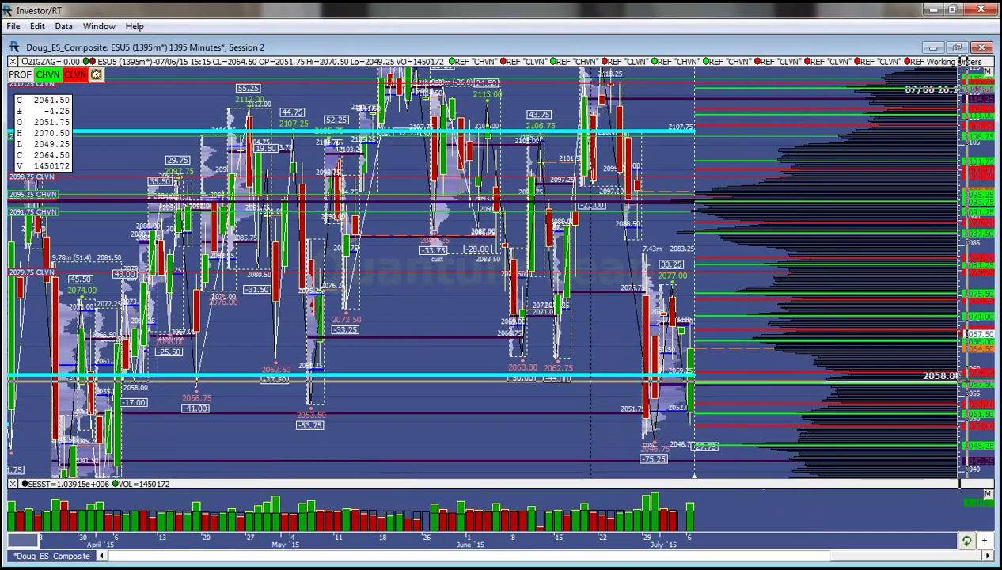
# Examine the lower volume levels on the Doug_ES_Composite chart down to about 2000, comparing them with price action back to late 2014.
pyautogui.scroll(-5, 960, 377)
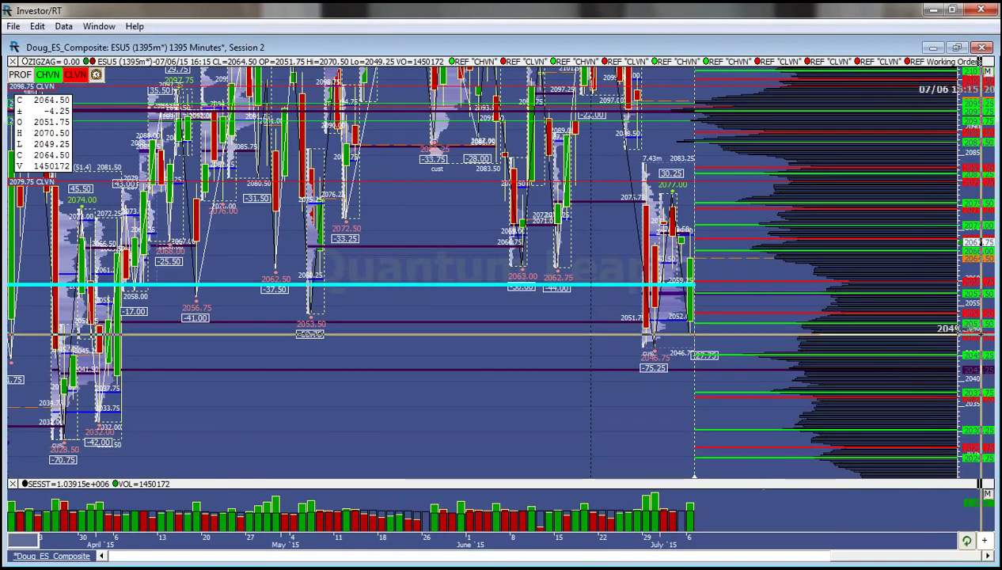
pyautogui.moveTo(977, 370); pyautogui.dragTo(977, 288)
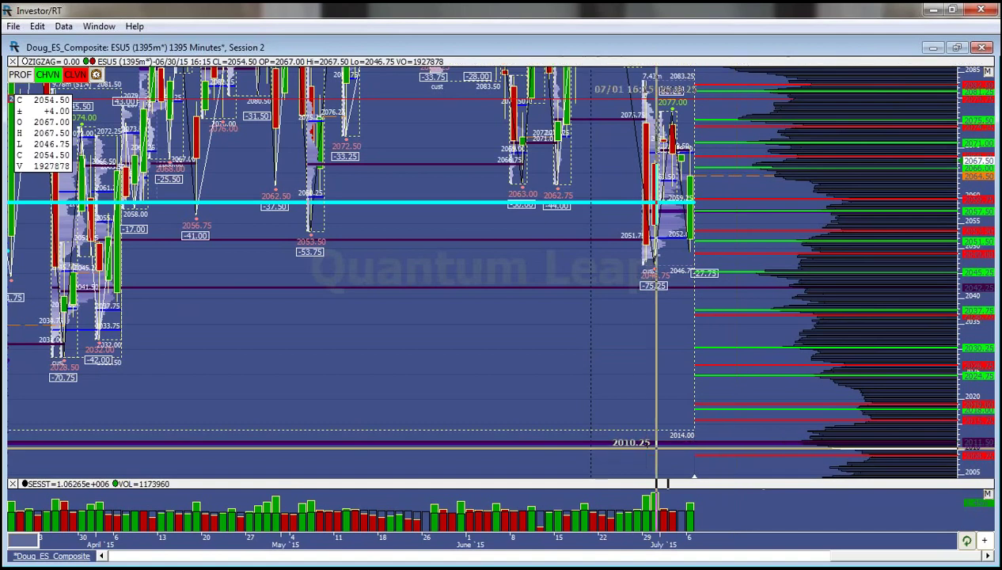
pyautogui.scroll(-2, 574, 362)
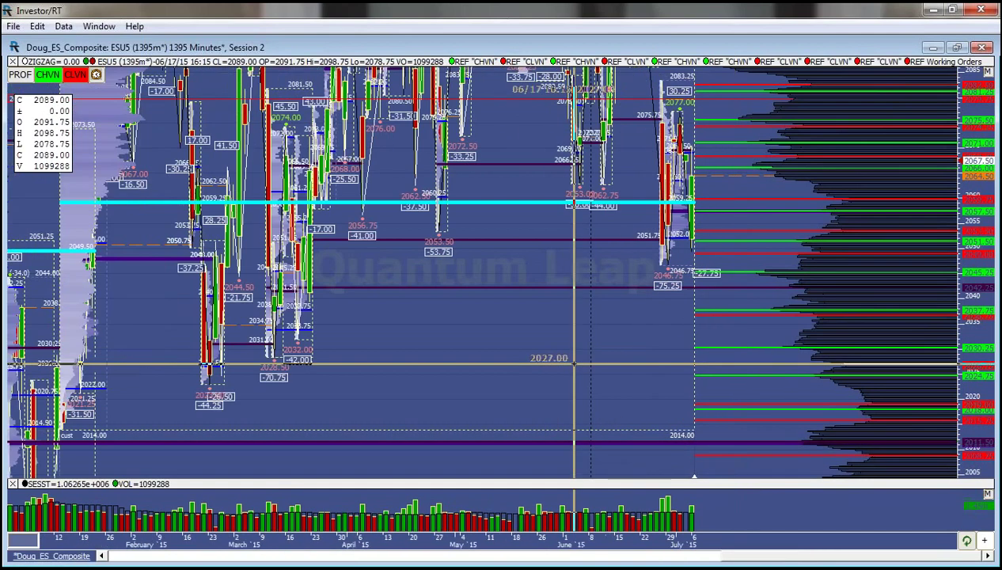
pyautogui.scroll(-1, 573, 363)
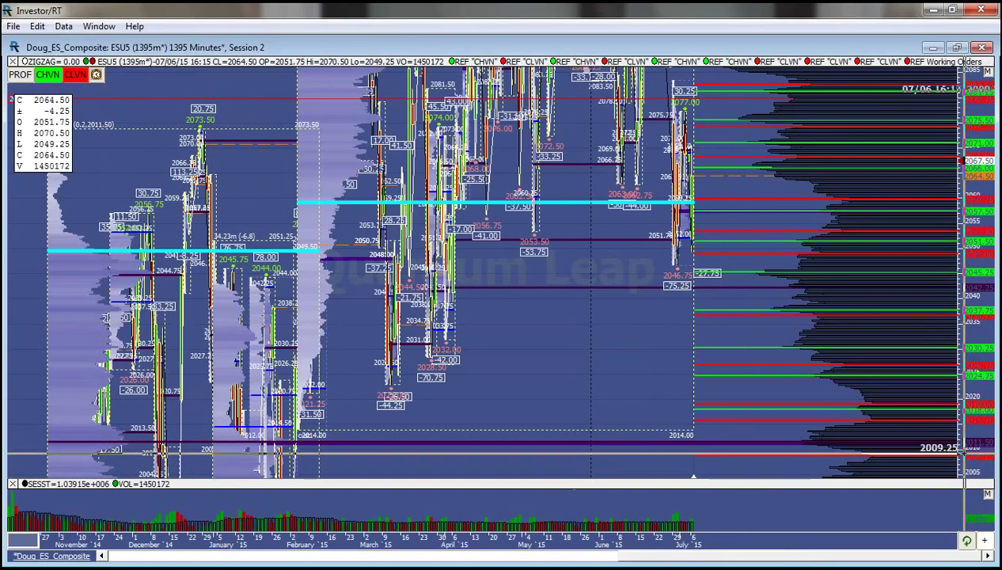
pyautogui.moveTo(964, 458); pyautogui.dragTo(961, 372)
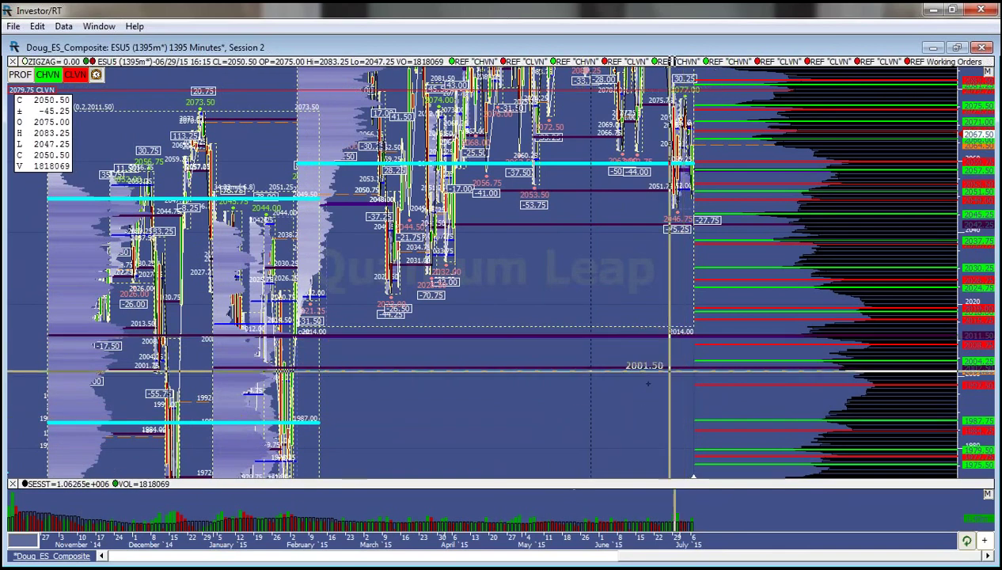
pyautogui.scroll(3, 650, 382)
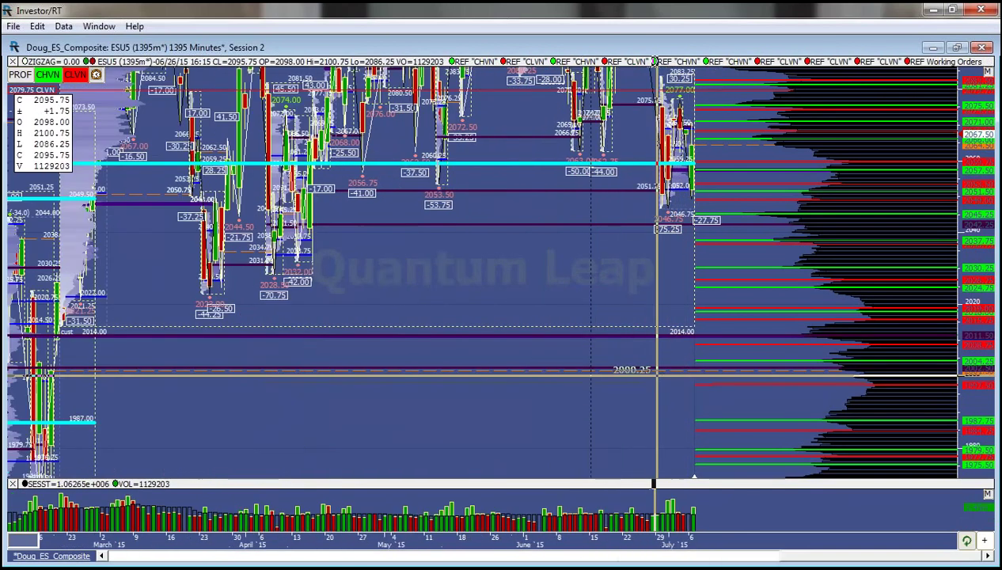
pyautogui.scroll(1, 867, 309)
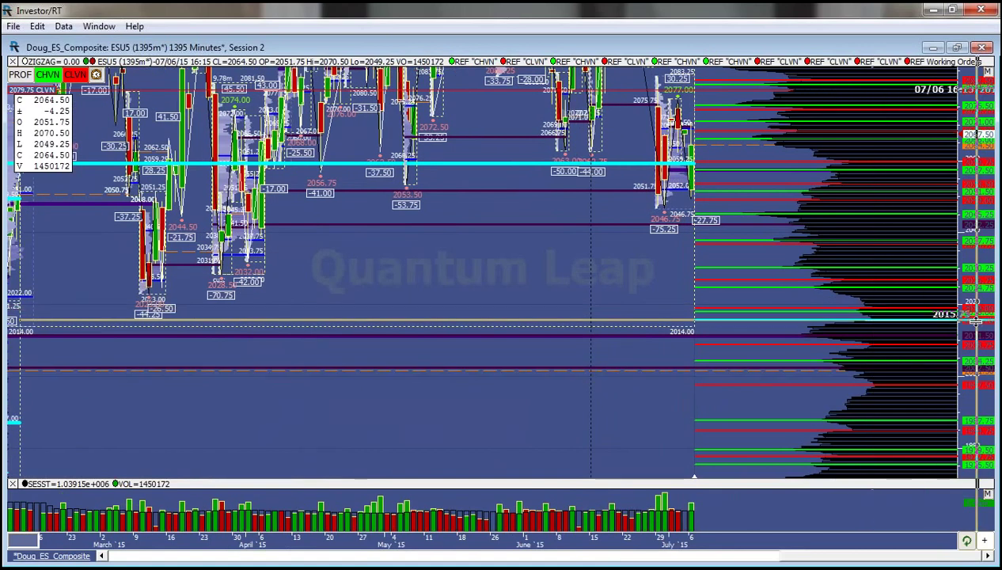
pyautogui.moveTo(976, 321); pyautogui.dragTo(976, 455)
# Restore the composite chart to a smaller window and place the ES-globex with comp chart beside the ES with Relative volume chart.
pyautogui.doubleClick(340, 48)
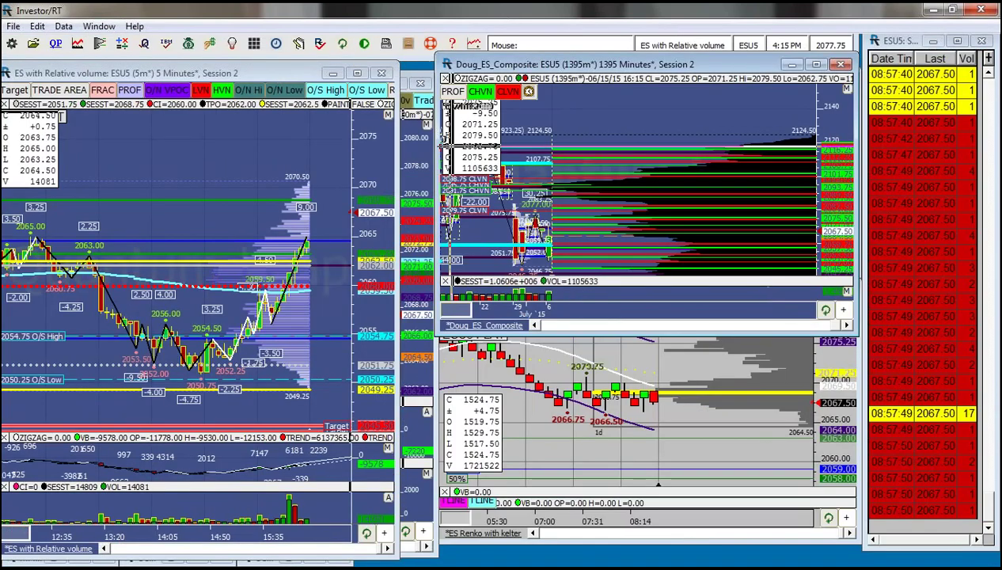
pyautogui.click(411, 125)
pyautogui.moveTo(292, 83); pyautogui.dragTo(777, 61)
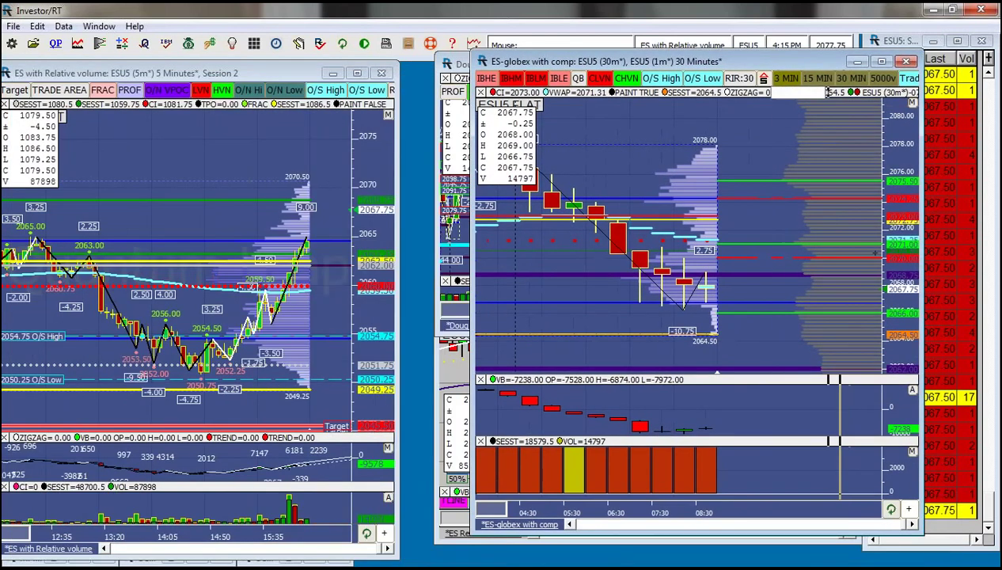
pyautogui.moveTo(891, 246); pyautogui.dragTo(892, 229)
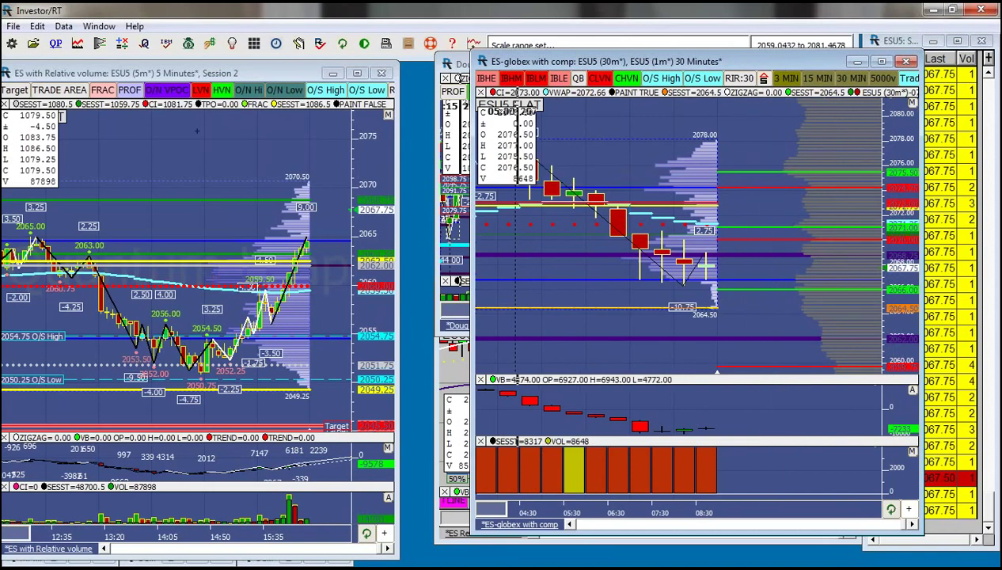
# Mark the overnight high, the O/N VPOC at 2068.75, the O/N Low at 2064.50 and an LVN at 2071.75 on the ES with Relative volume chart.
pyautogui.click(252, 93)
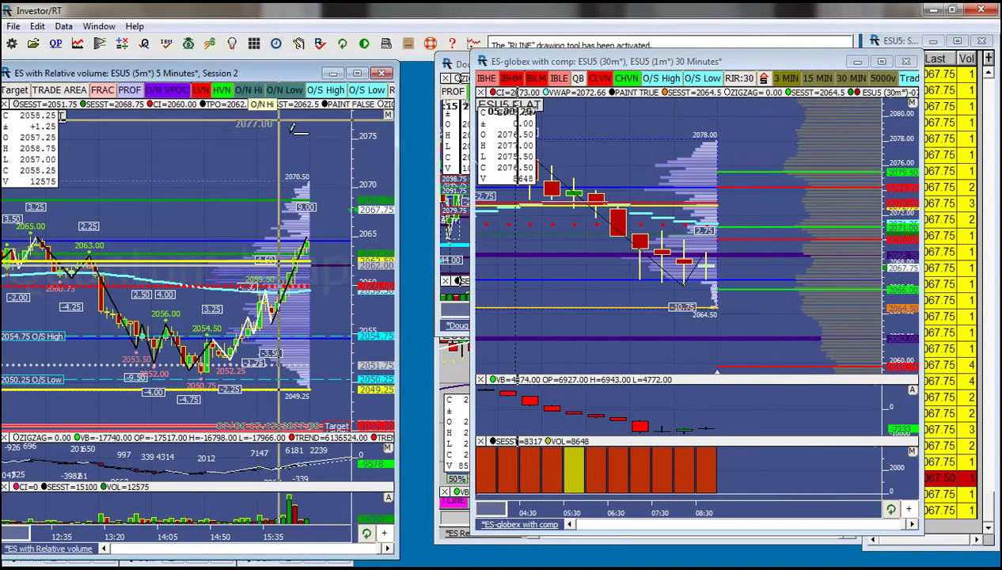
pyautogui.moveTo(359, 128); pyautogui.dragTo(357, 148)
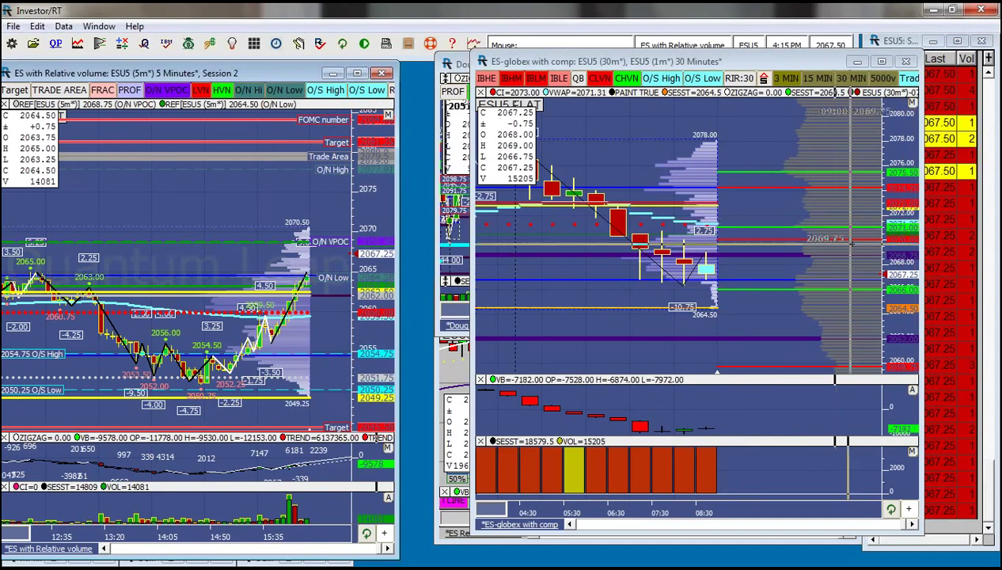
pyautogui.moveTo(888, 186); pyautogui.dragTo(900, 350)
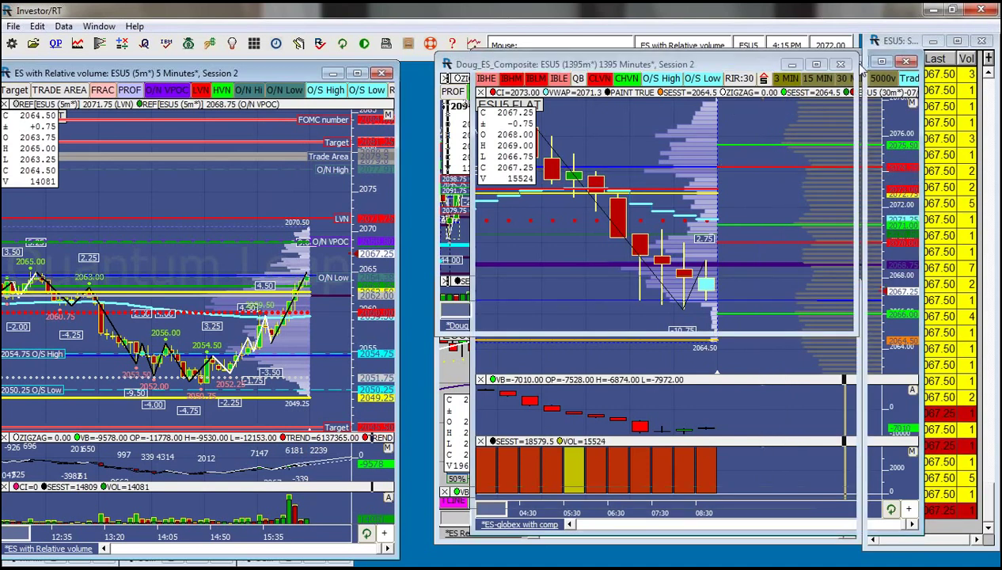
# Bring the Doug_ES_Composite chart forward, extend its window downward and stretch the custom profile across the early-July bars.
pyautogui.click(857, 62)
pyautogui.moveTo(662, 334); pyautogui.dragTo(651, 555)
pyautogui.moveTo(825, 207); pyautogui.dragTo(824, 167)
pyautogui.scroll(10, 782, 183)
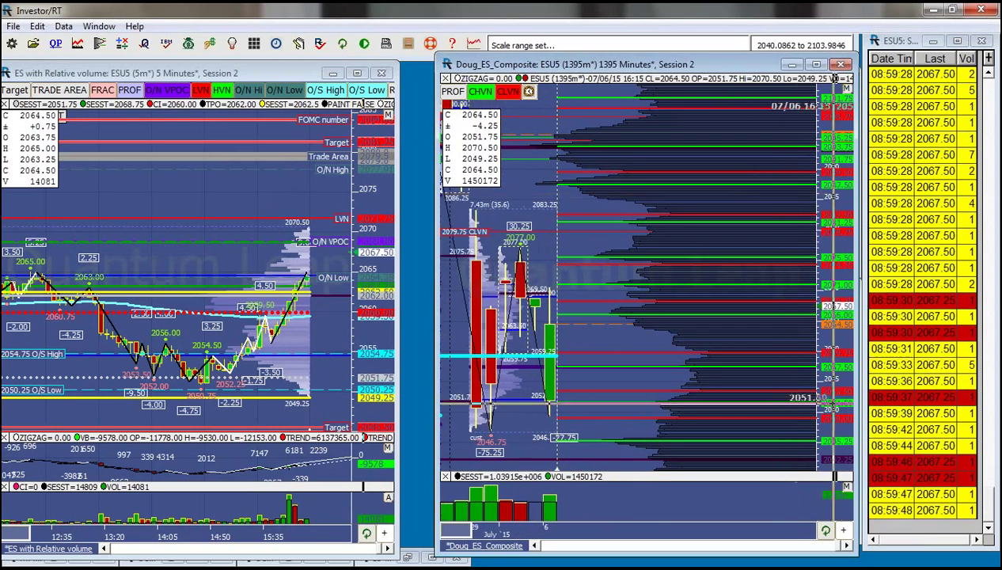
pyautogui.moveTo(826, 405); pyautogui.dragTo(826, 386)
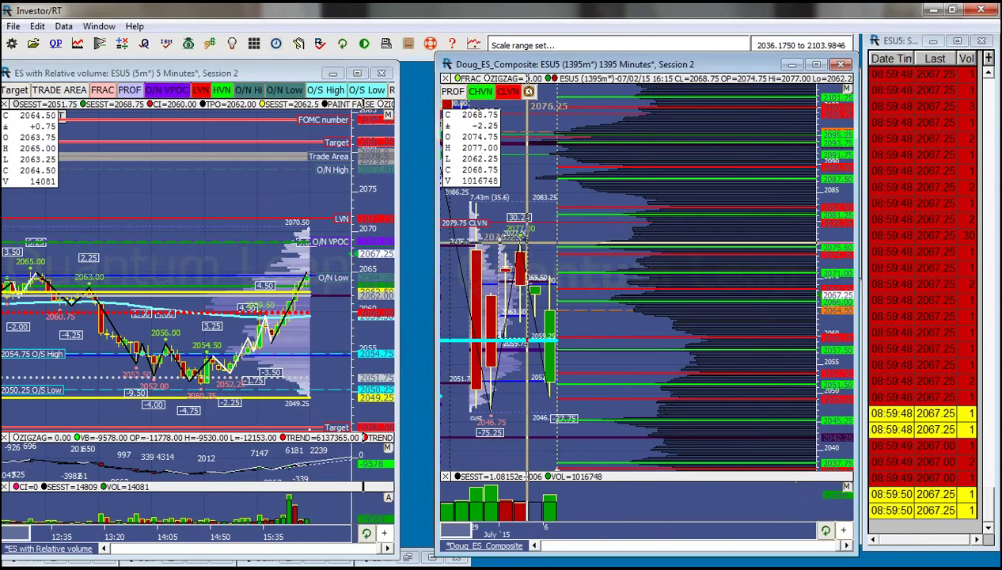
pyautogui.moveTo(519, 239); pyautogui.dragTo(538, 238)
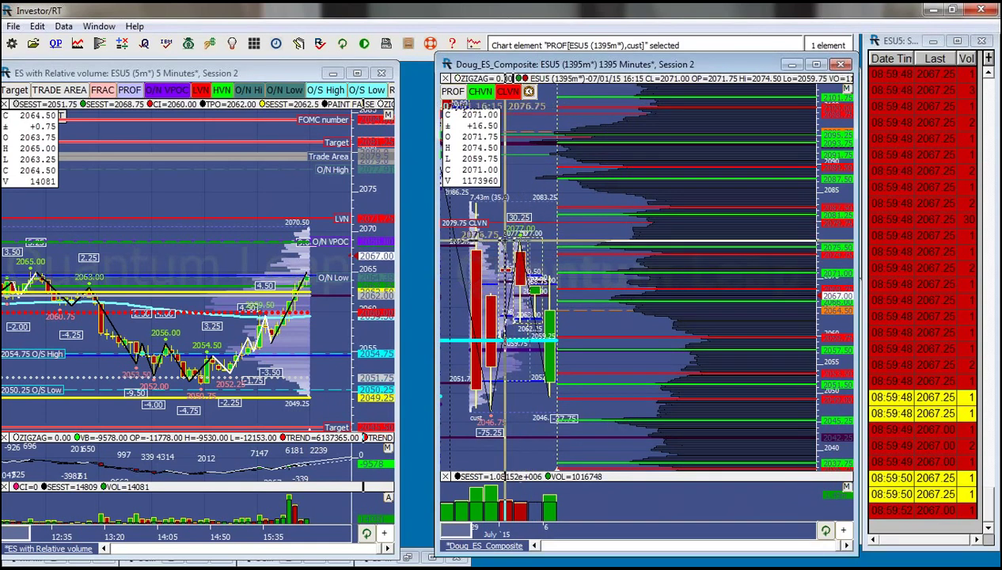
pyautogui.moveTo(505, 240); pyautogui.dragTo(537, 238)
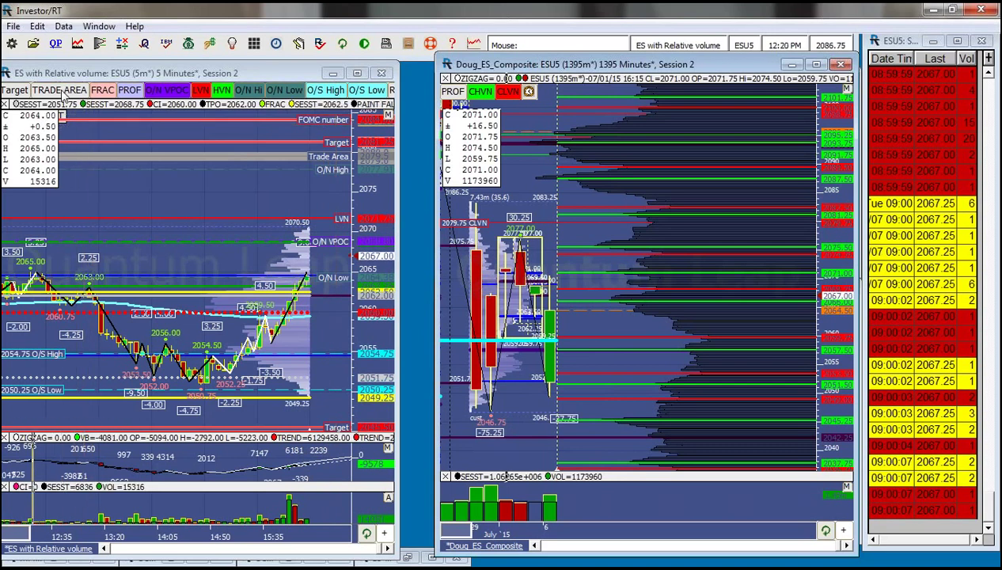
# Add a Trade Area marker at about 2071.00, just below the LVN line, on the ES with Relative volume chart.
pyautogui.click(104, 91)
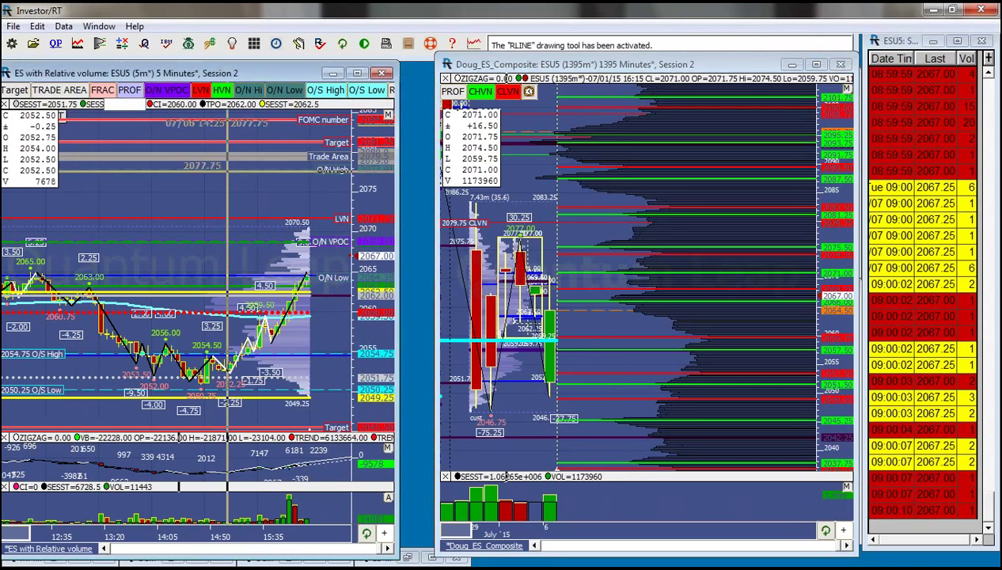
pyautogui.click(317, 220)
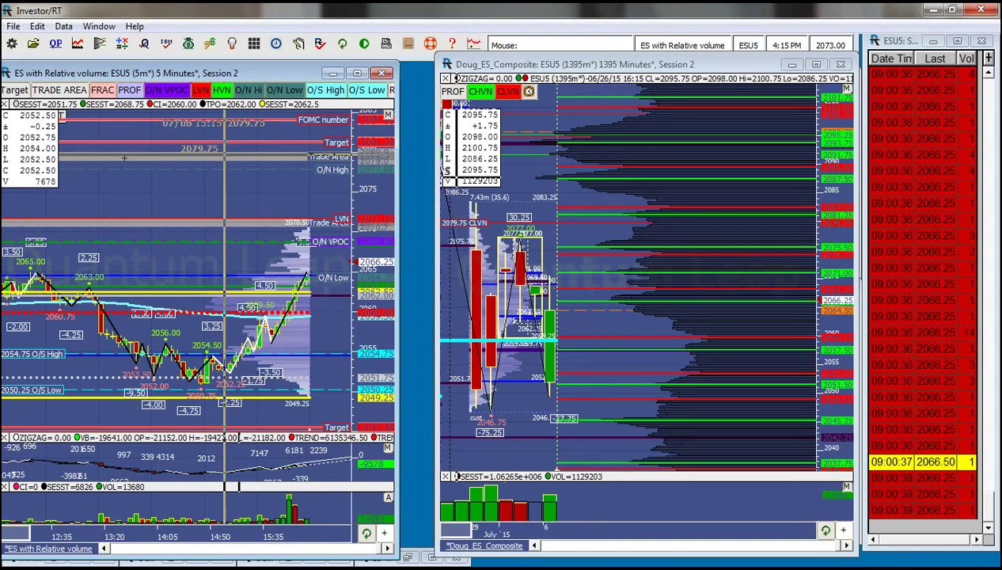
# Add a target line at about 2075.50 on the ES with Relative volume chart and title it "main Target above range/value".
pyautogui.click(14, 89)
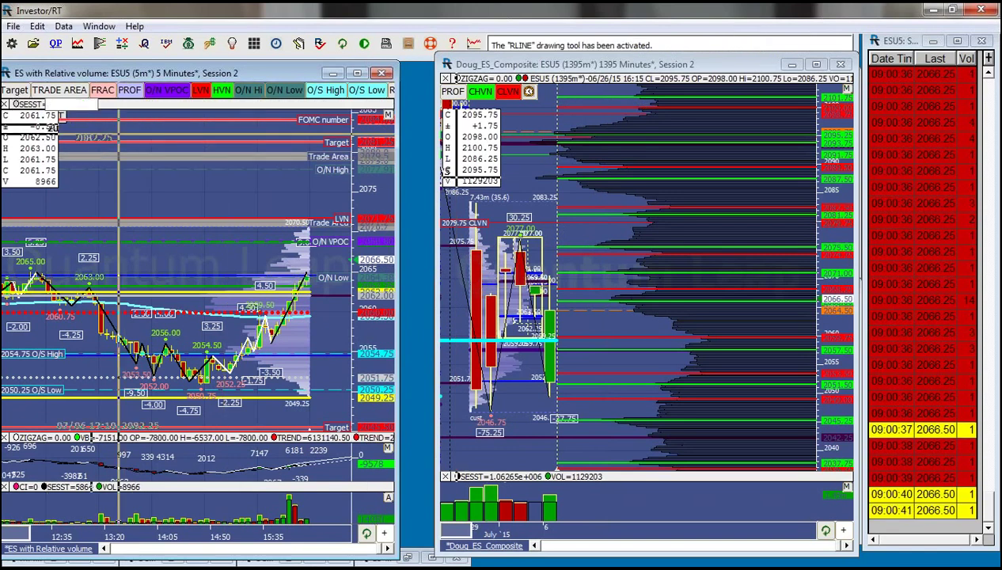
pyautogui.click(315, 183)
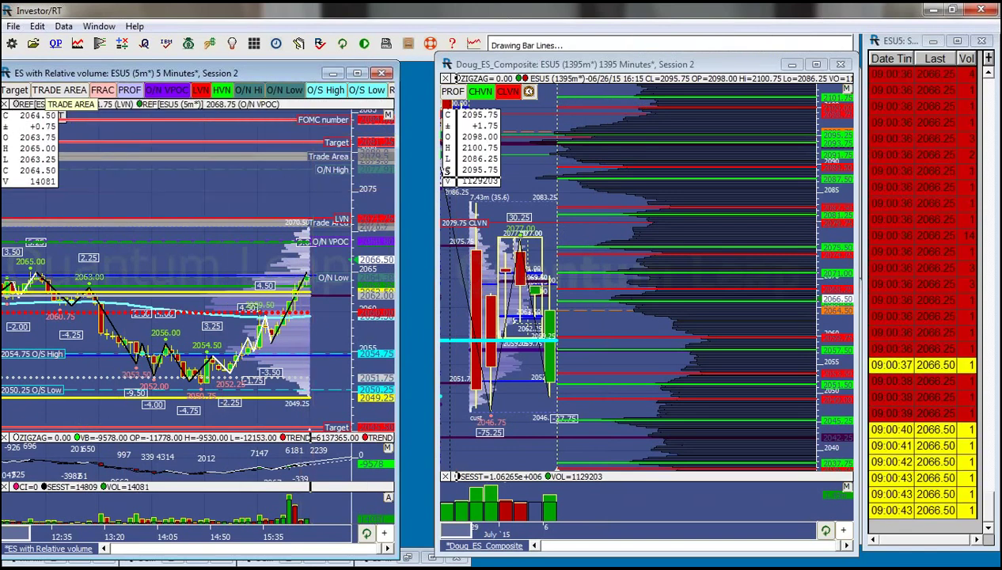
pyautogui.rightClick(315, 188)
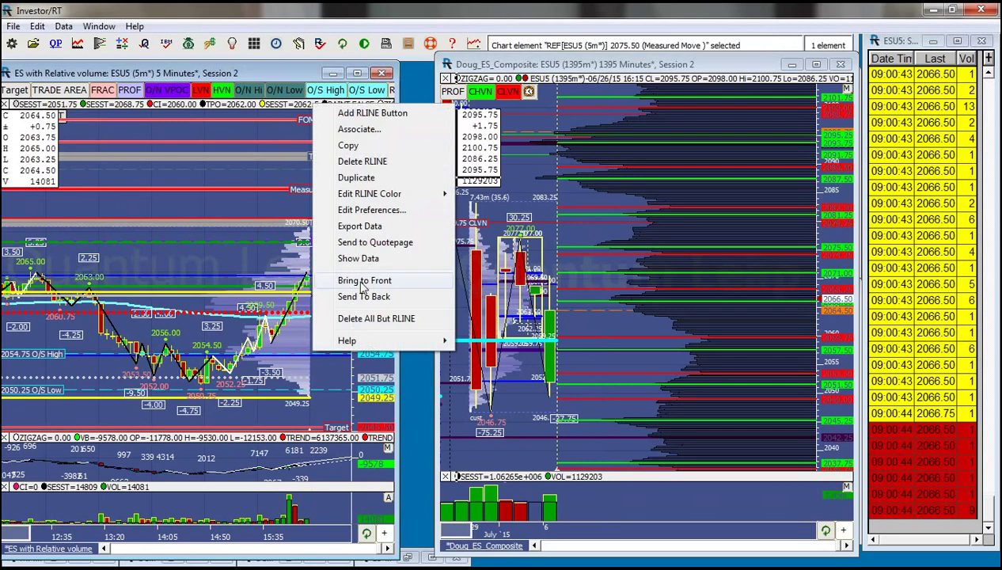
pyautogui.click(369, 210)
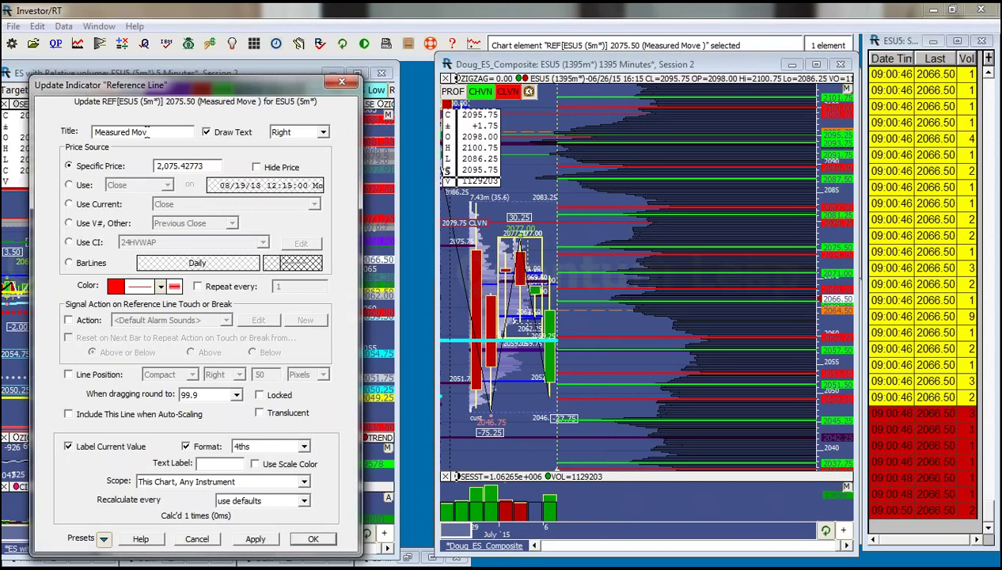
pyautogui.press('BackSpace')
pyautogui.press('BackSpace')
pyautogui.press('BackSpace')
pyautogui.press('BackSpace')
pyautogui.press('BackSpace')
pyautogui.press('BackSpace')
pyautogui.press('BackSpace')
pyautogui.write('main Target')
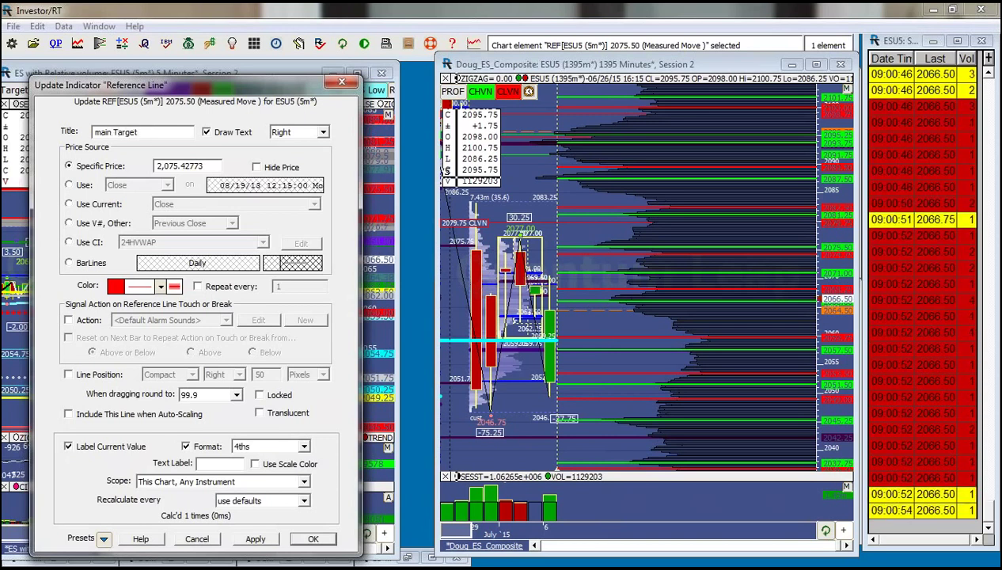
pyautogui.write(' above range/value')
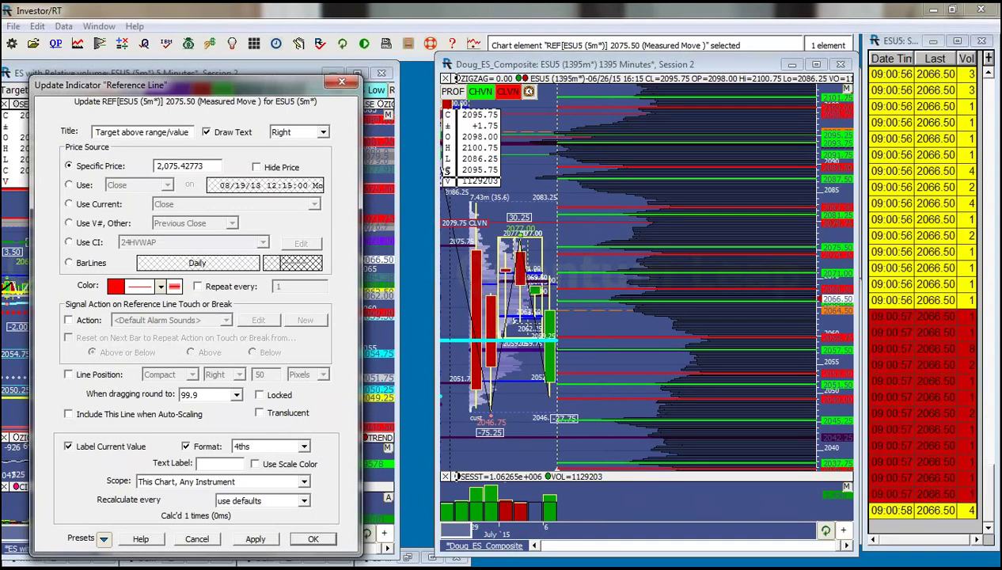
pyautogui.press('Return')
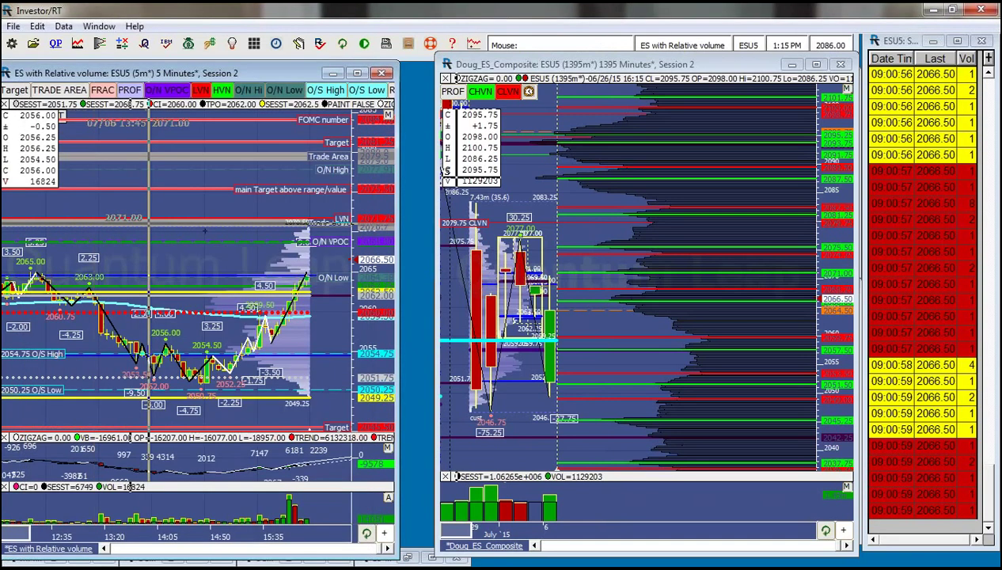
# Expand the price scale and shift the ES with Relative volume chart to examine the levels from the LVN up to the FOMC number.
pyautogui.moveTo(381, 283); pyautogui.dragTo(376, 326)
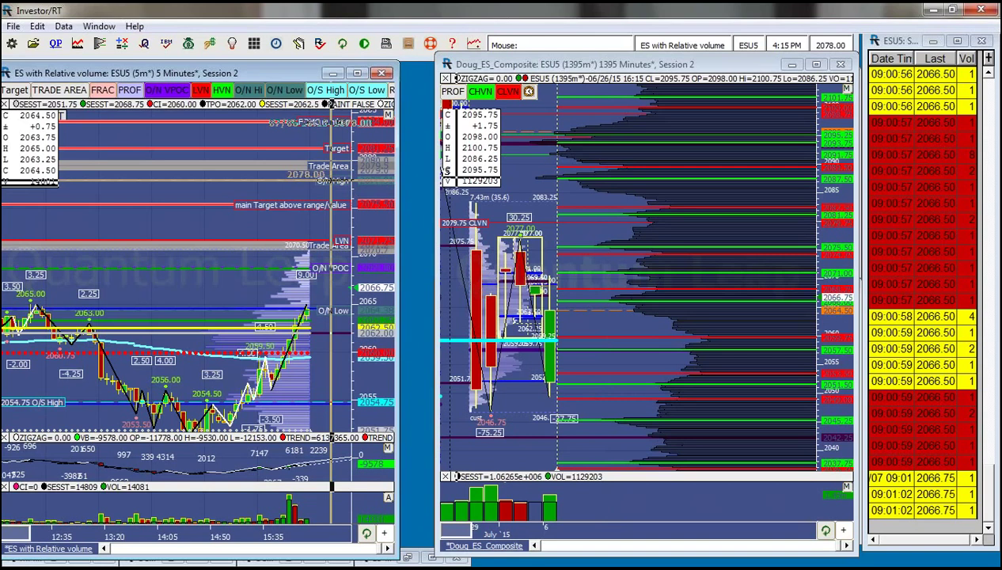
pyautogui.click(330, 177)
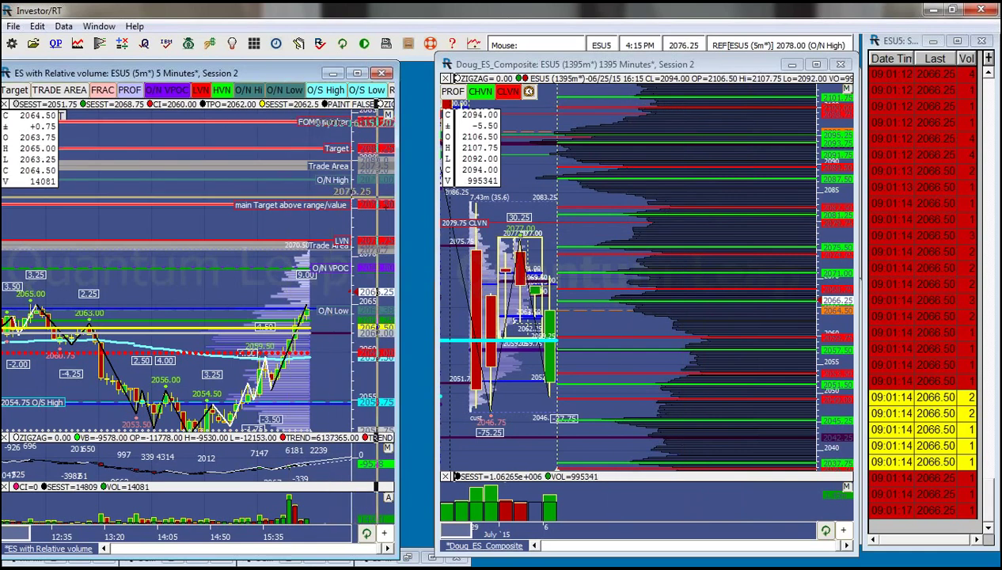
pyautogui.moveTo(377, 199); pyautogui.dragTo(377, 231)
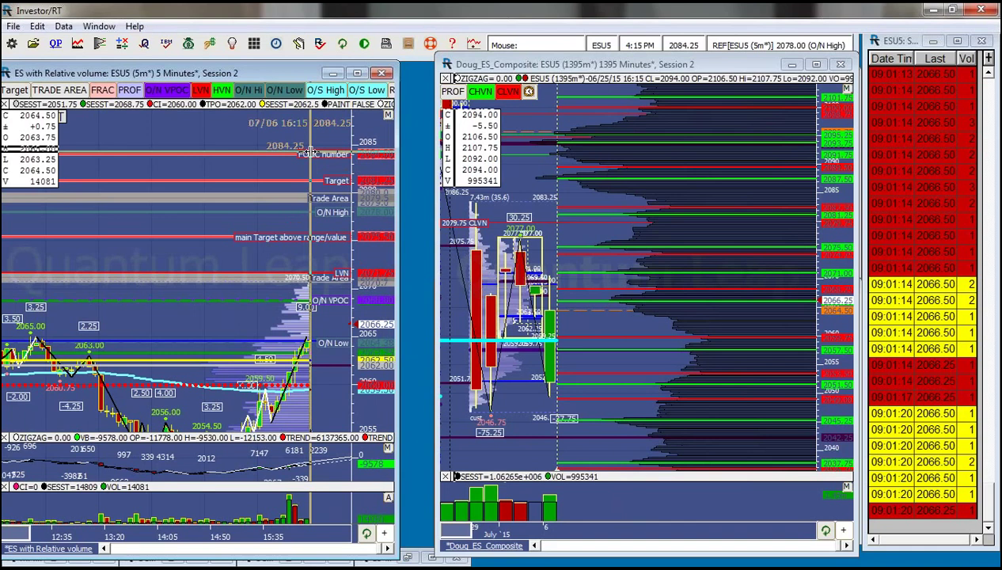
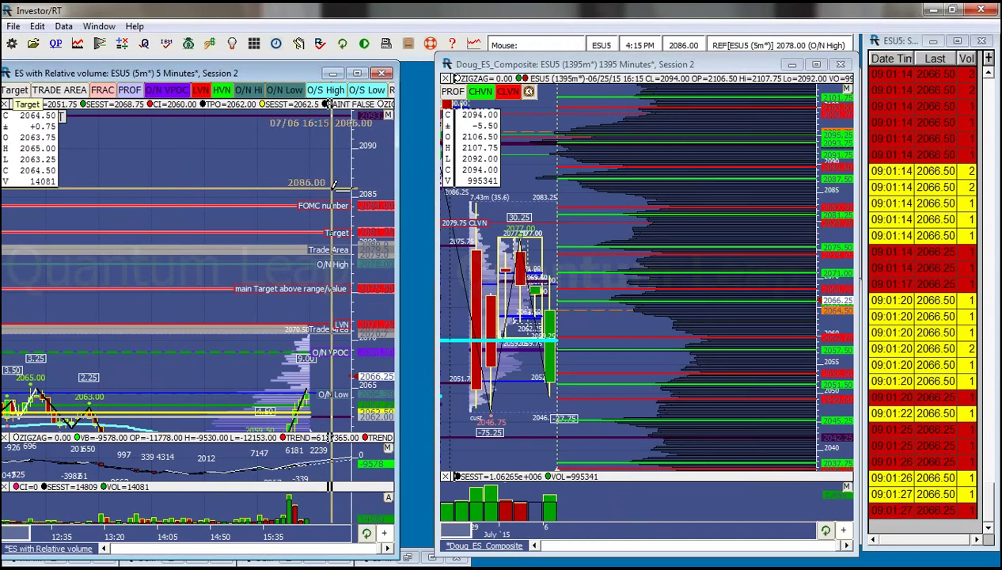
# Add a target line at about 2085.50, just above the FOMC number on the ES with Relative volume chart, and title it "1/2 Gap Fill".
pyautogui.click(333, 191)
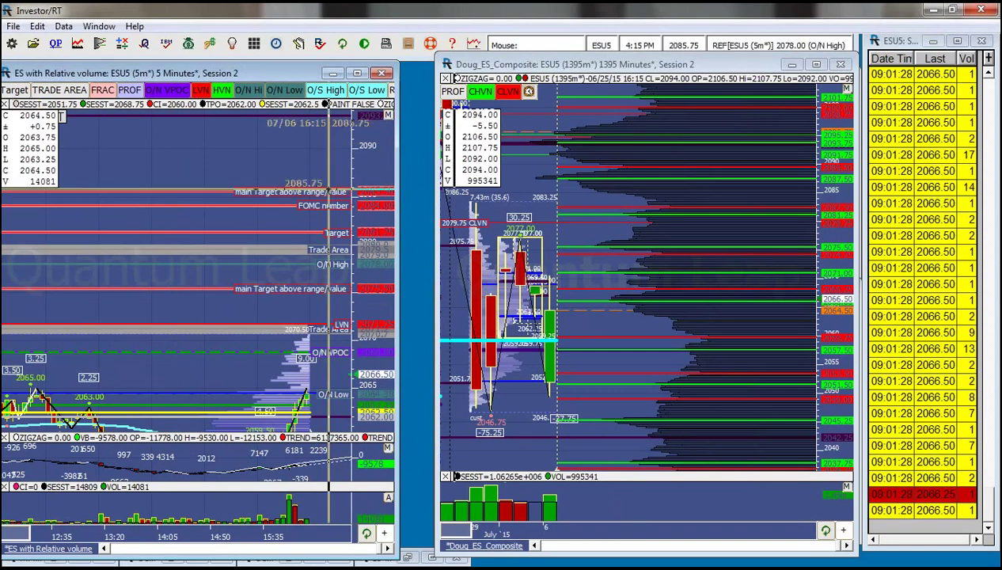
pyautogui.rightClick(330, 111)
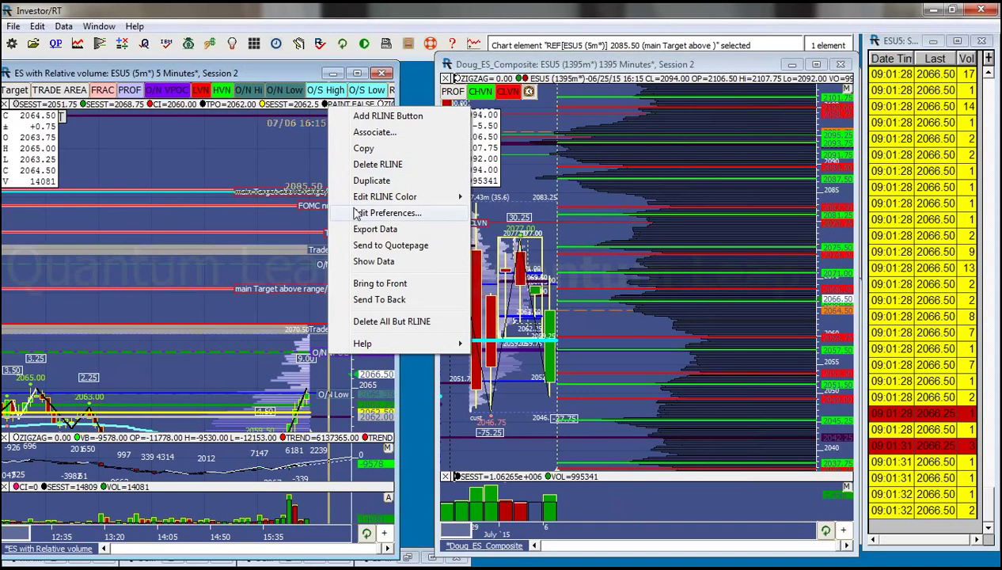
pyautogui.click(281, 189)
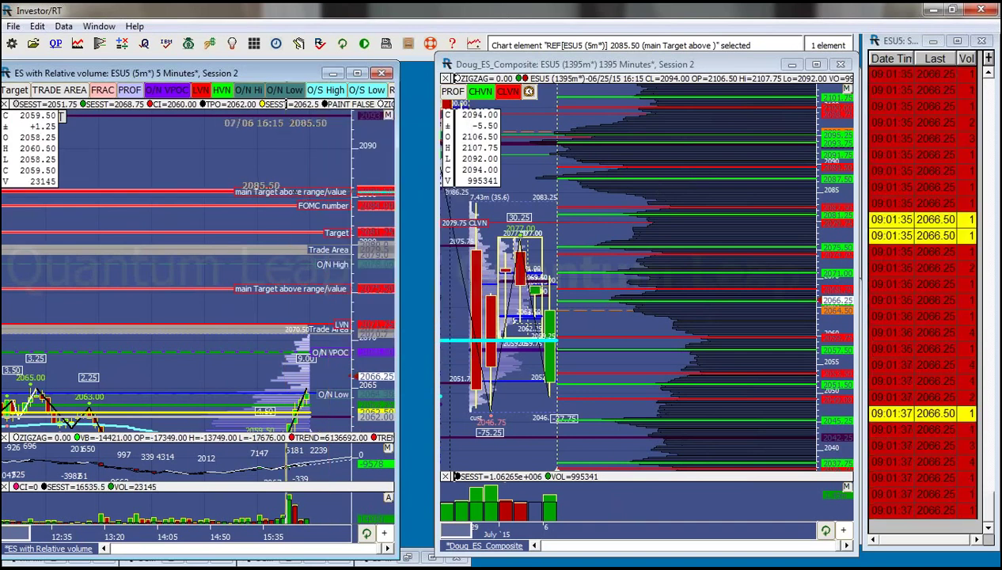
pyautogui.rightClick(318, 107)
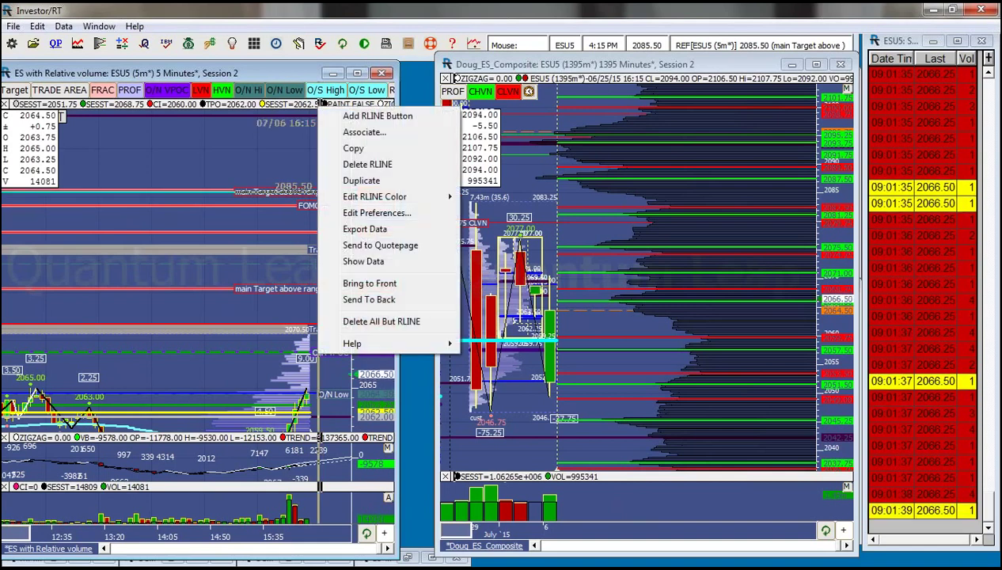
pyautogui.click(372, 213)
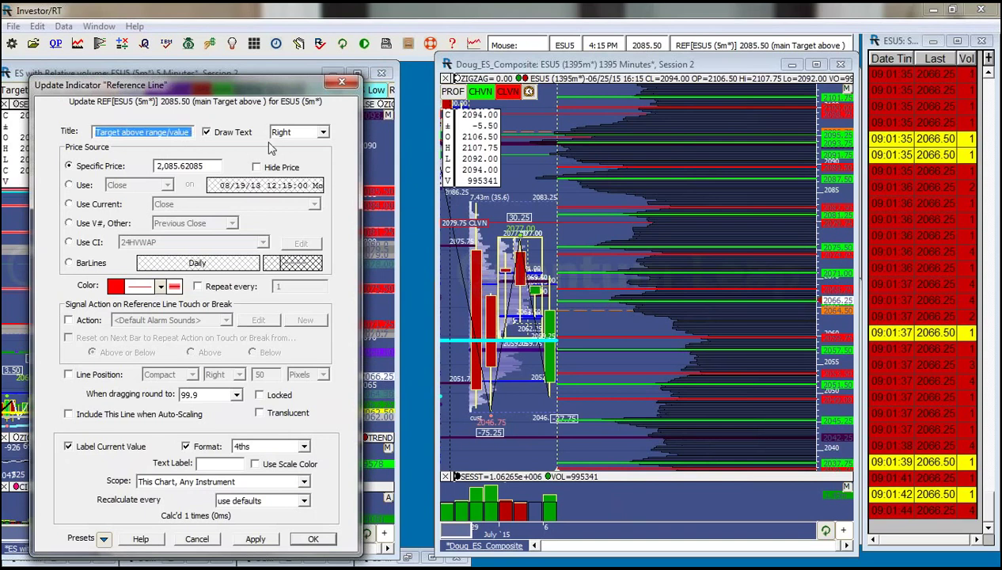
pyautogui.write('1/2 Ga')
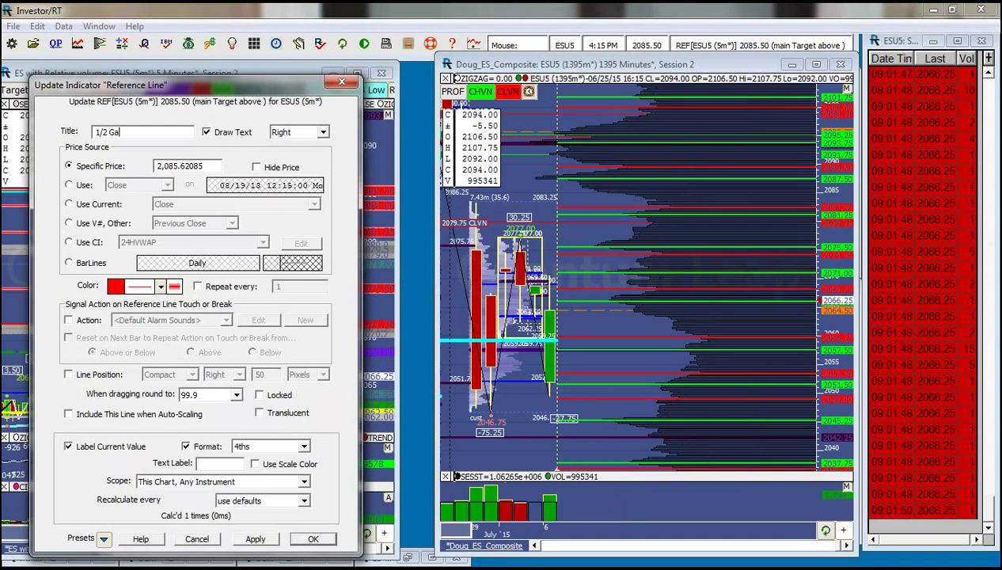
pyautogui.write('p Fill')
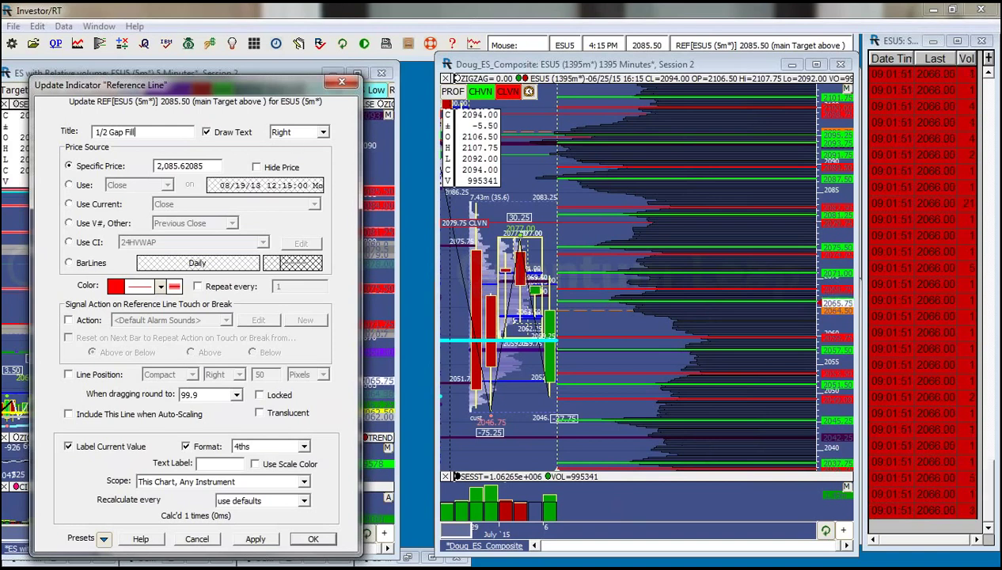
pyautogui.press('Return')
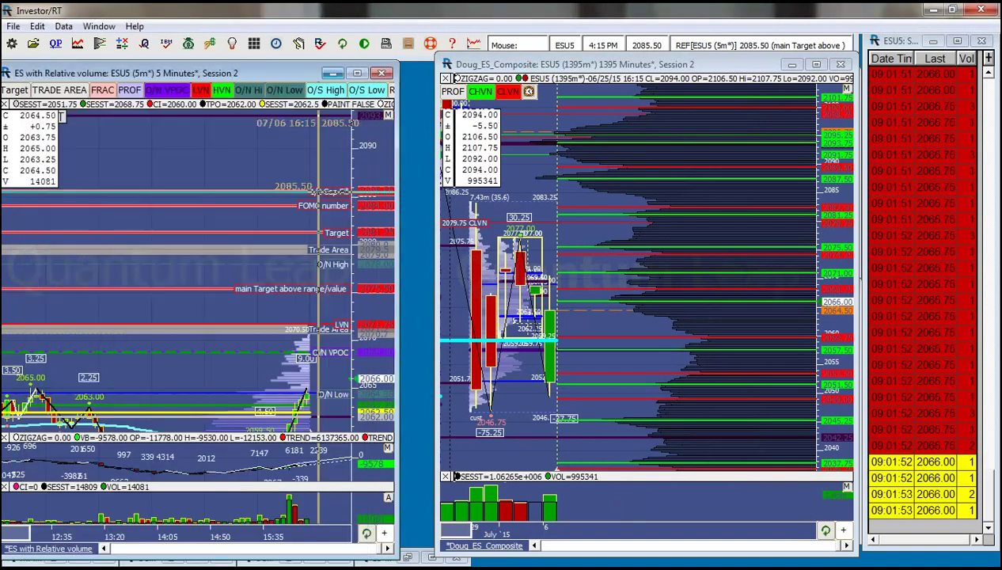
# After consulting the enlarged composite chart, add a line at about 2087.50 on the ES with Relative volume chart and title it "Target".
pyautogui.doubleClick(777, 63)
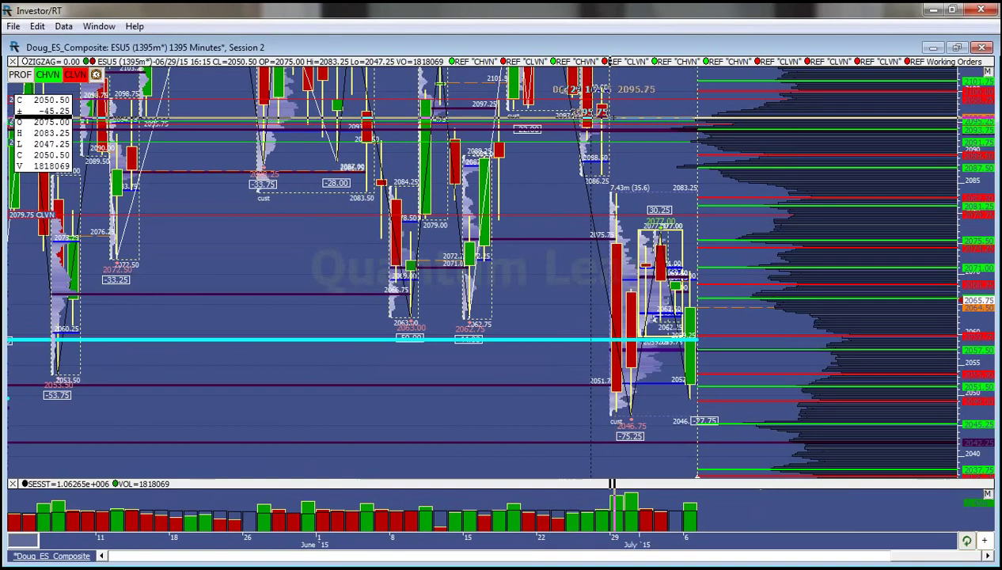
pyautogui.doubleClick(862, 46)
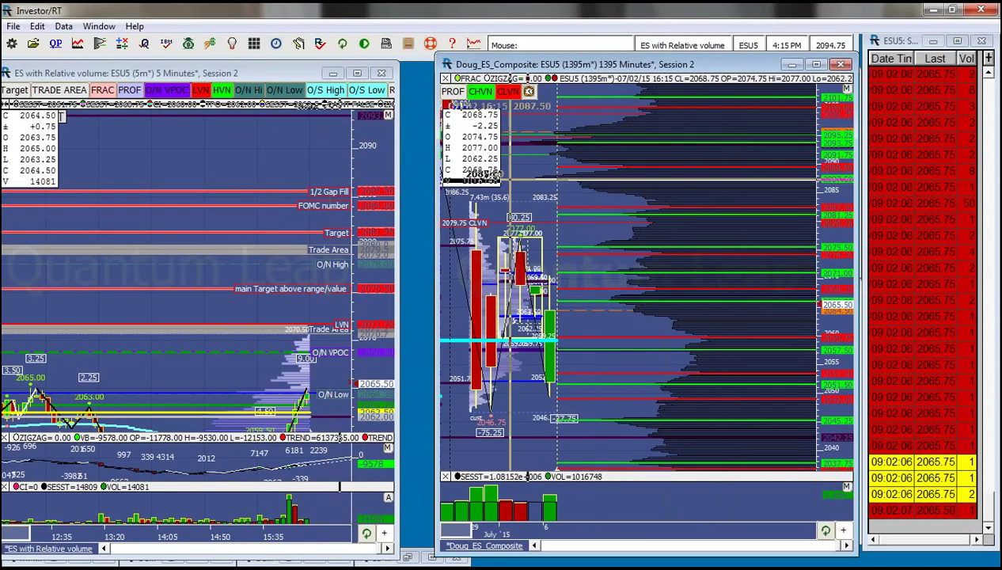
pyautogui.rightClick(340, 168)
pyautogui.rightClick(341, 170)
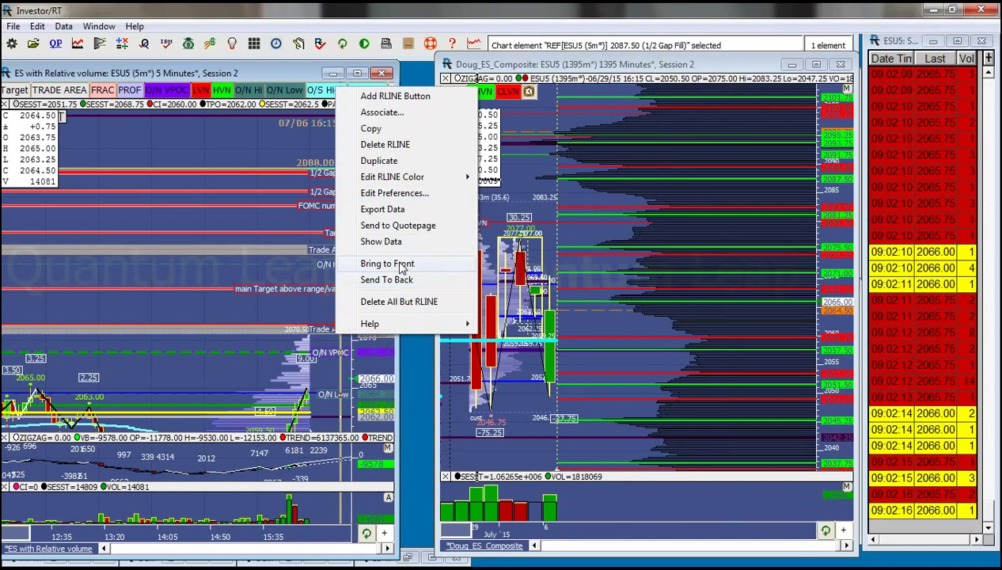
pyautogui.click(400, 194)
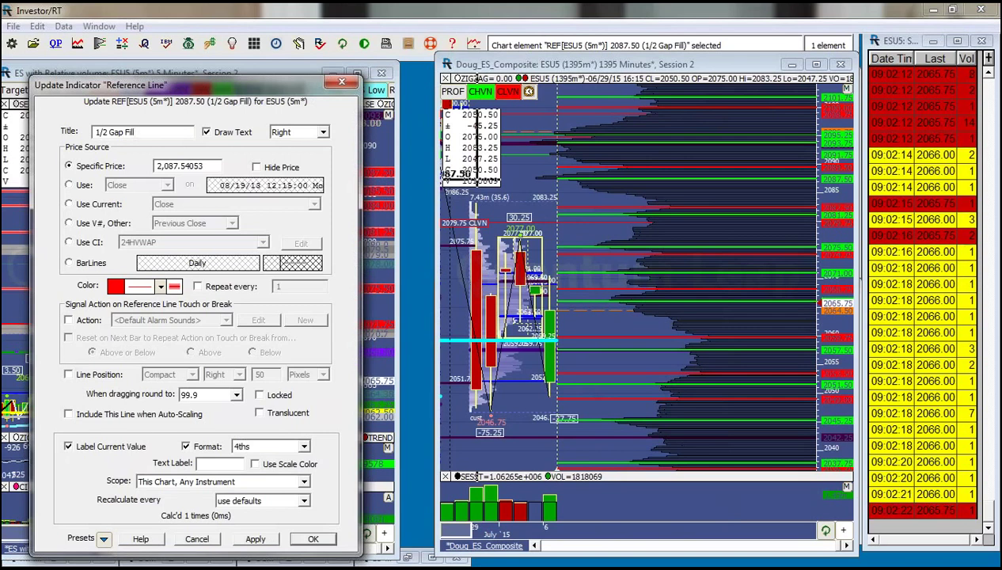
pyautogui.hotkey('shift', 'Home')
pyautogui.write('Tar')
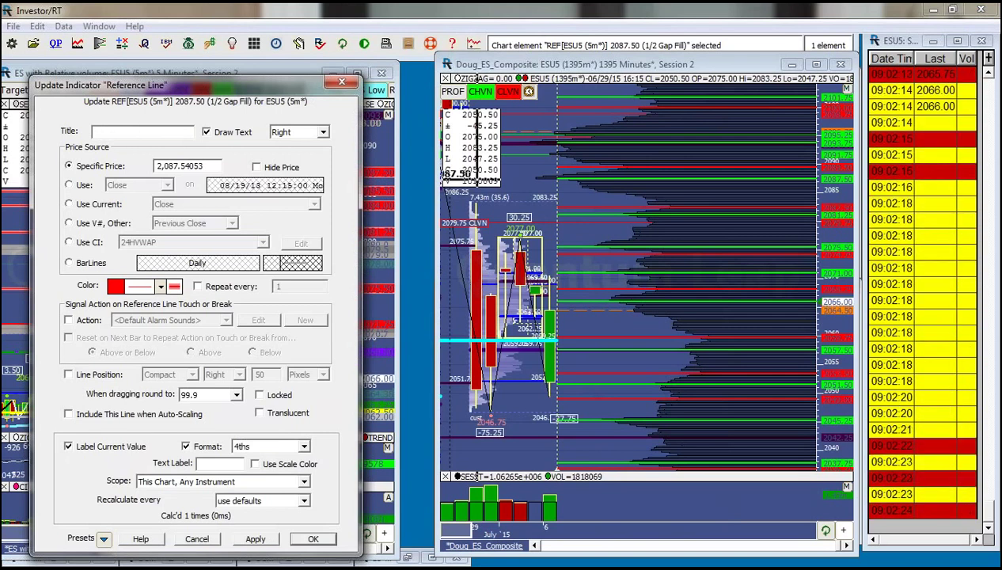
pyautogui.write('get')
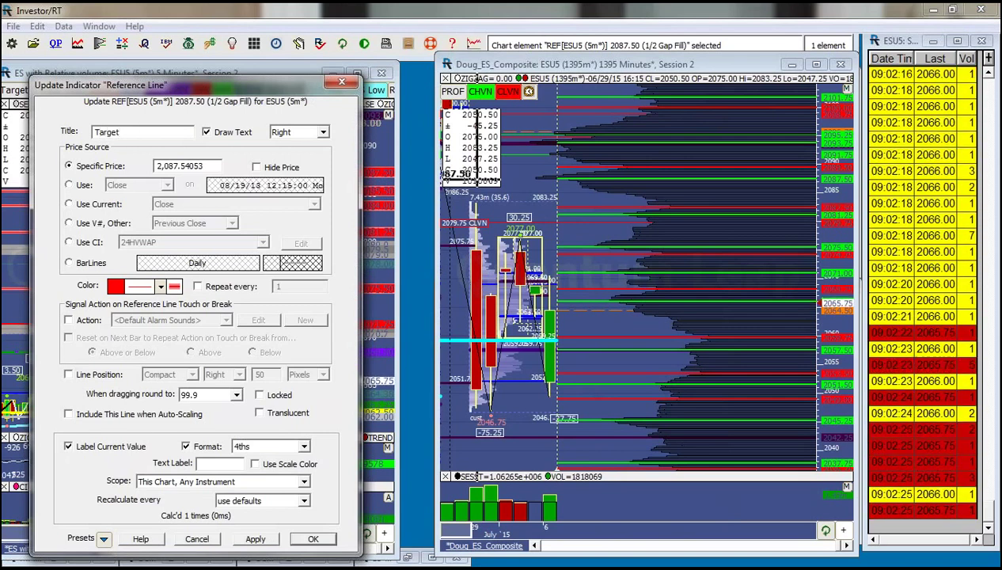
pyautogui.press('Return')
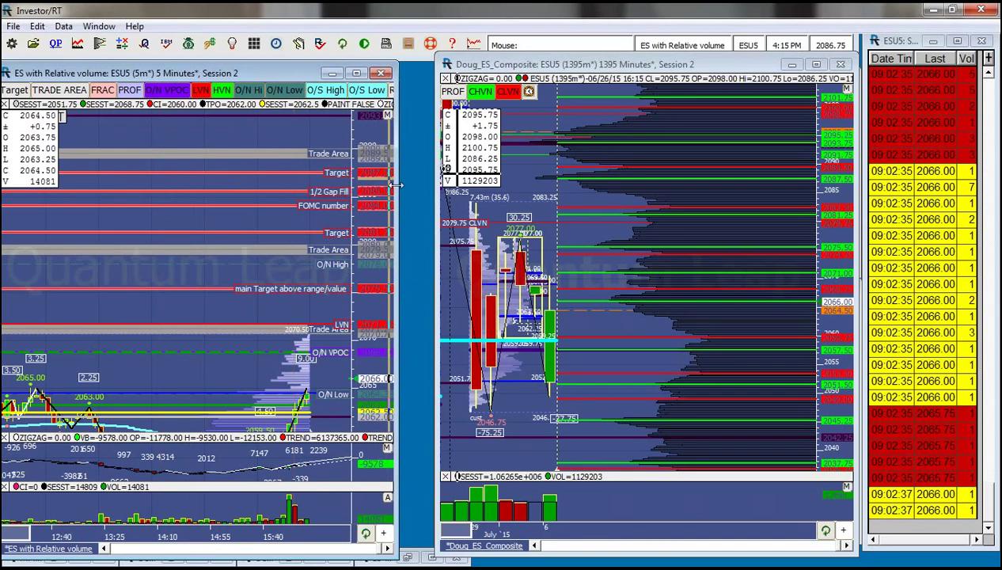
# Shorten and widen the Doug_ES_Composite window above the ES Renko with kelter window, and widen the Renko window to line up with it.
pyautogui.moveTo(383, 149); pyautogui.dragTo(383, 200)
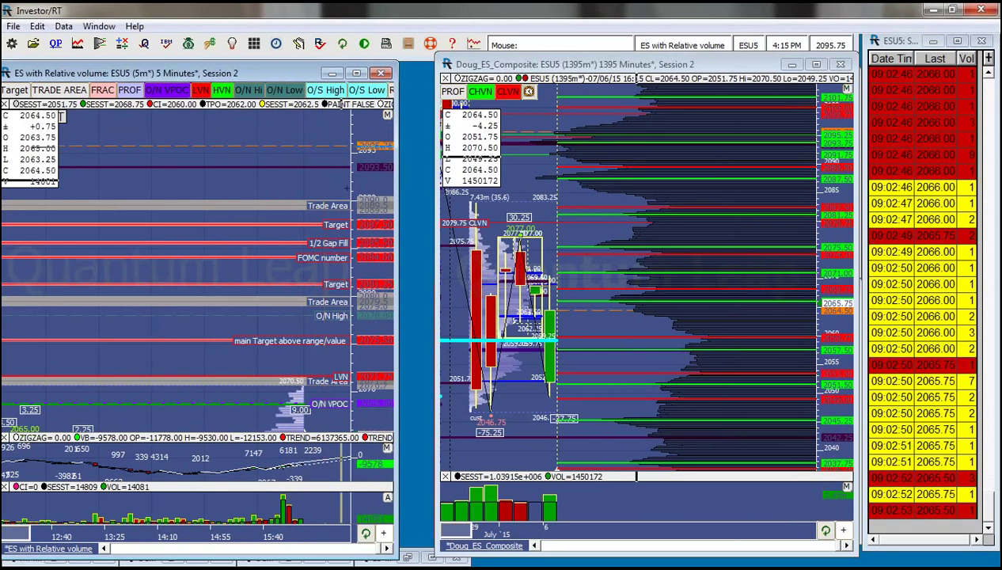
pyautogui.moveTo(364, 196); pyautogui.dragTo(367, 166)
pyautogui.moveTo(378, 237); pyautogui.dragTo(384, 210)
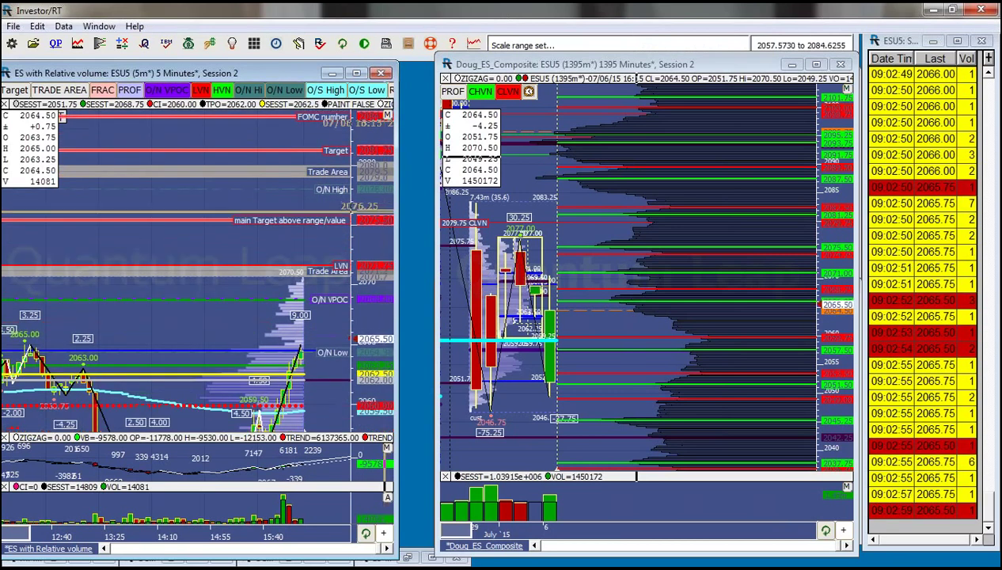
pyautogui.moveTo(385, 301); pyautogui.dragTo(386, 212)
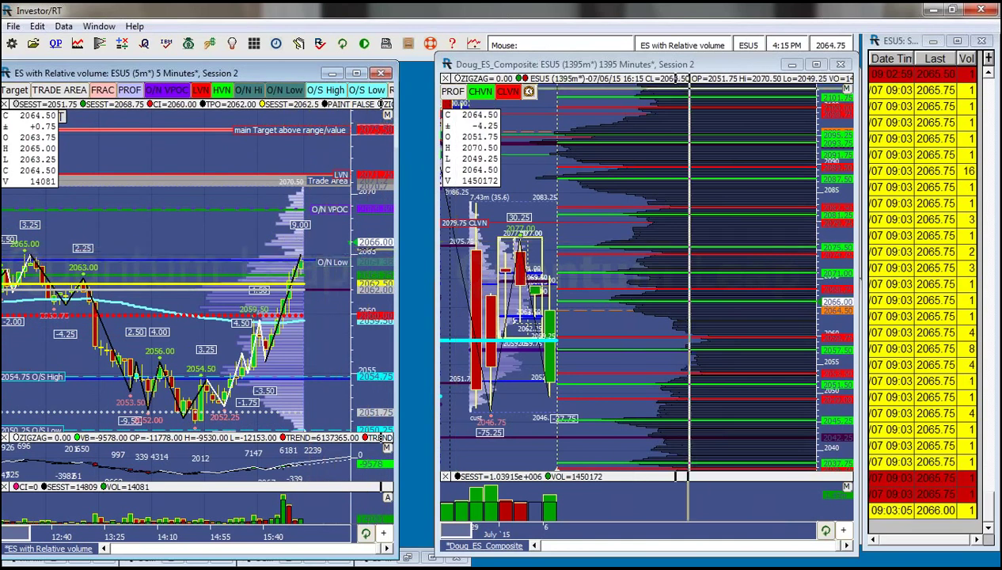
pyautogui.moveTo(698, 56); pyautogui.dragTo(673, 81)
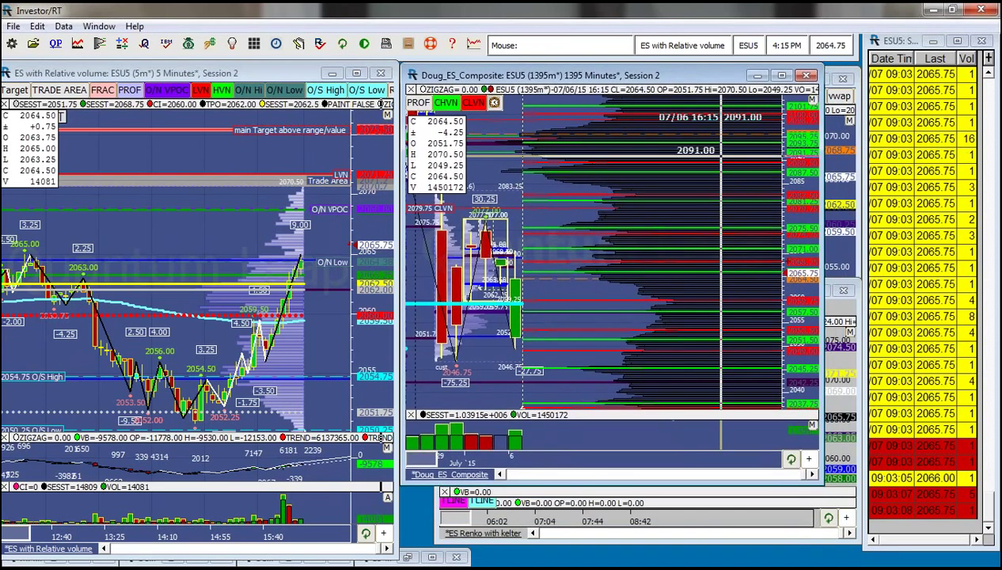
pyautogui.moveTo(808, 472); pyautogui.dragTo(815, 310)
pyautogui.moveTo(815, 276); pyautogui.dragTo(860, 263)
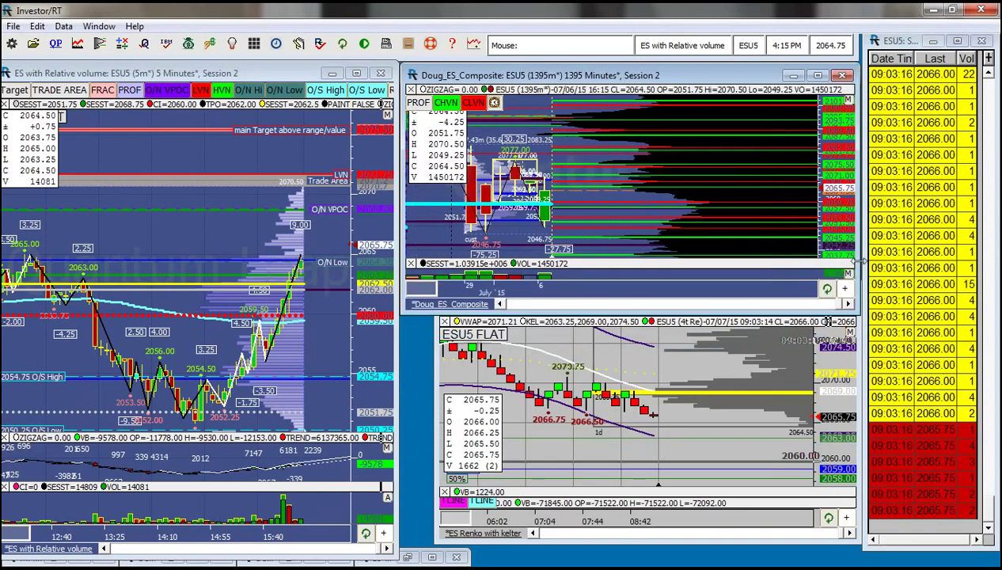
pyautogui.moveTo(434, 356); pyautogui.dragTo(405, 356)
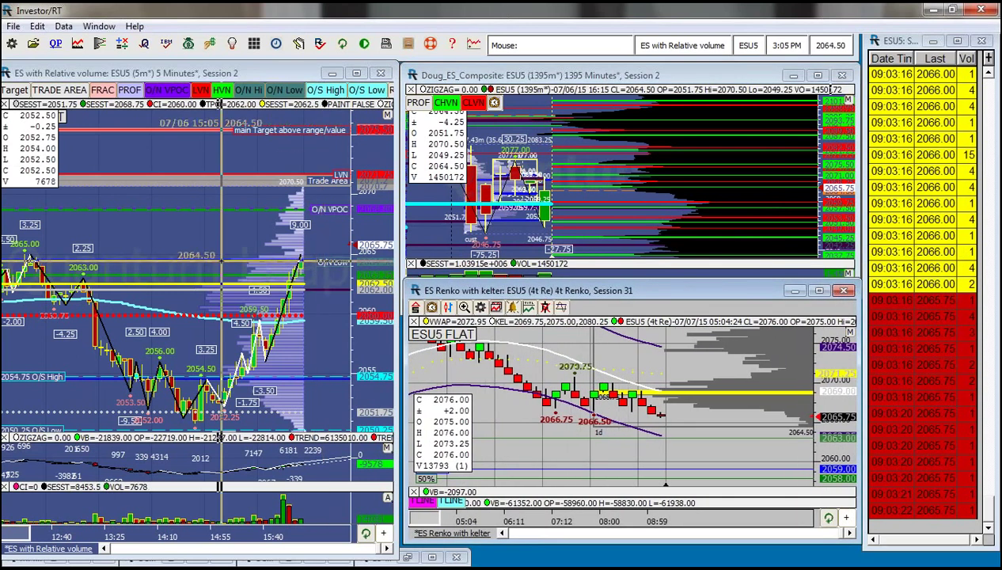
# Add a Trade Area marker at about 2064.50 and a Target line just below the O/N VPOC on the ES with Relative volume chart.
pyautogui.click(51, 91)
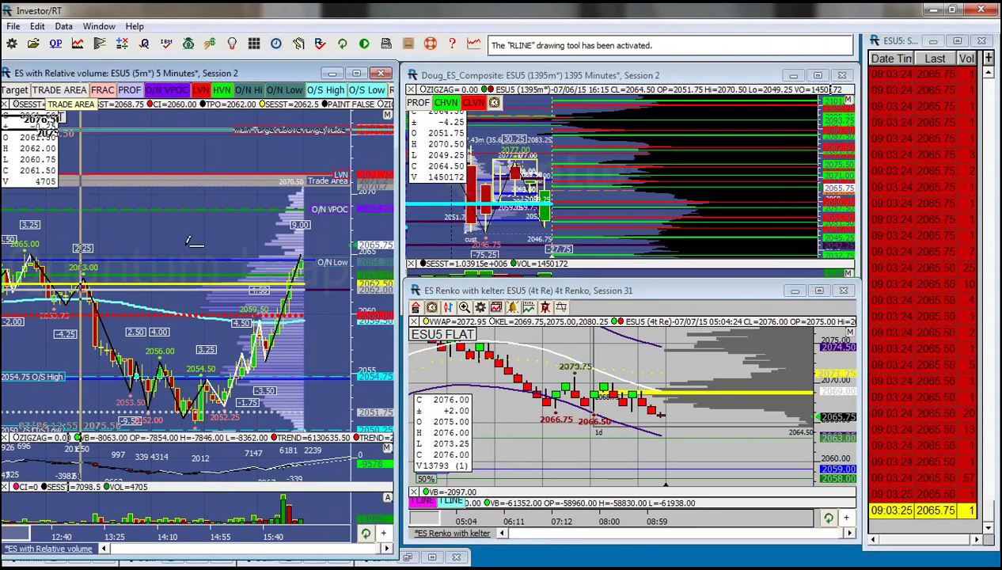
pyautogui.click(239, 258)
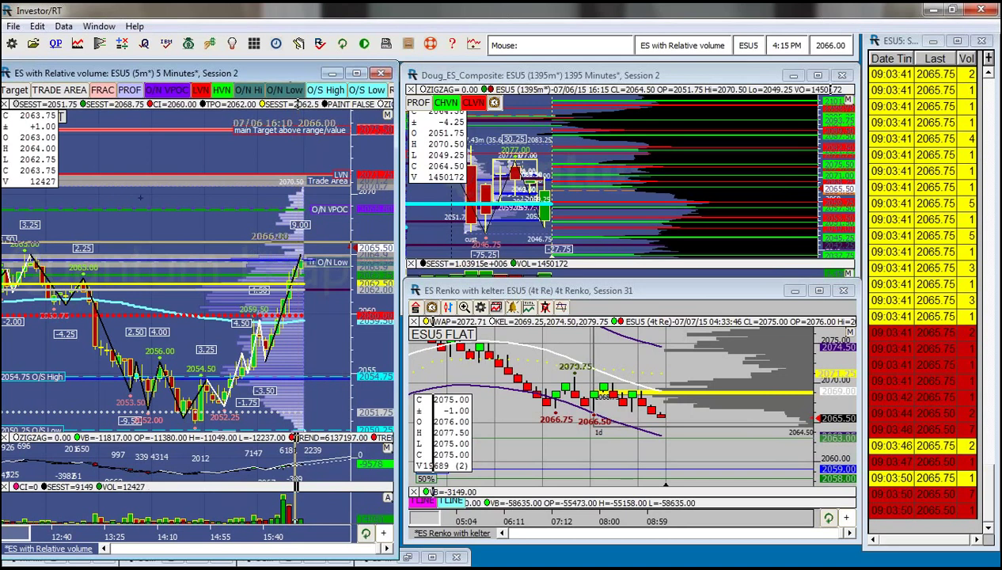
pyautogui.click(15, 91)
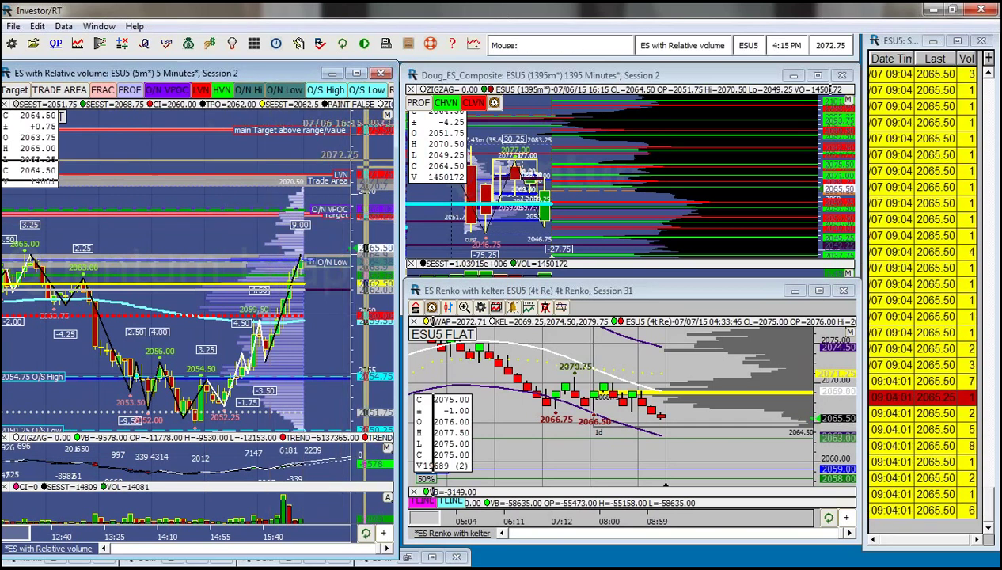
# Add a Trade Area marker on the ES with Relative volume chart and position it at about 2059.50, just below the red dotted line.
pyautogui.moveTo(365, 159); pyautogui.dragTo(368, 144)
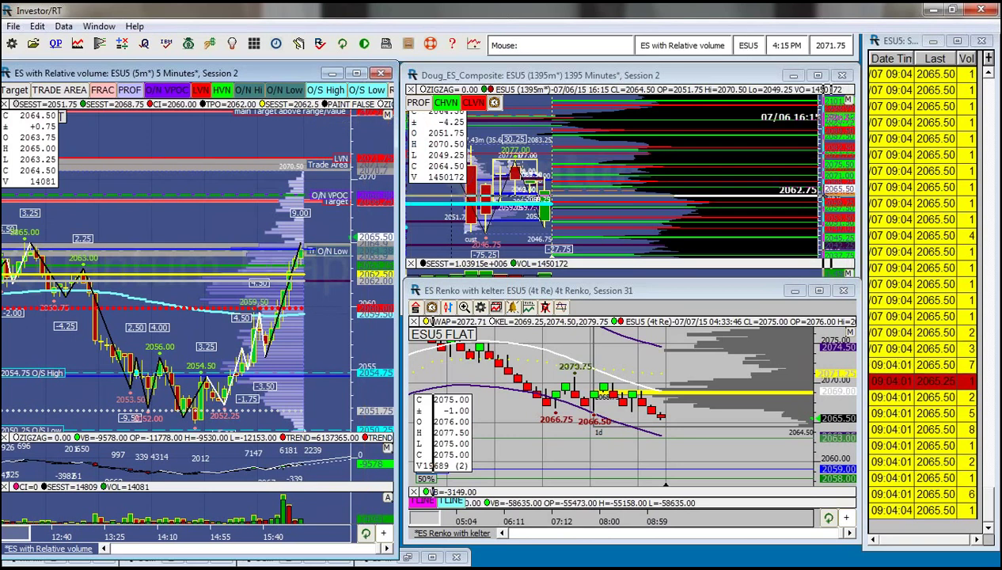
pyautogui.moveTo(827, 155); pyautogui.dragTo(828, 103)
pyautogui.moveTo(832, 226); pyautogui.dragTo(835, 268)
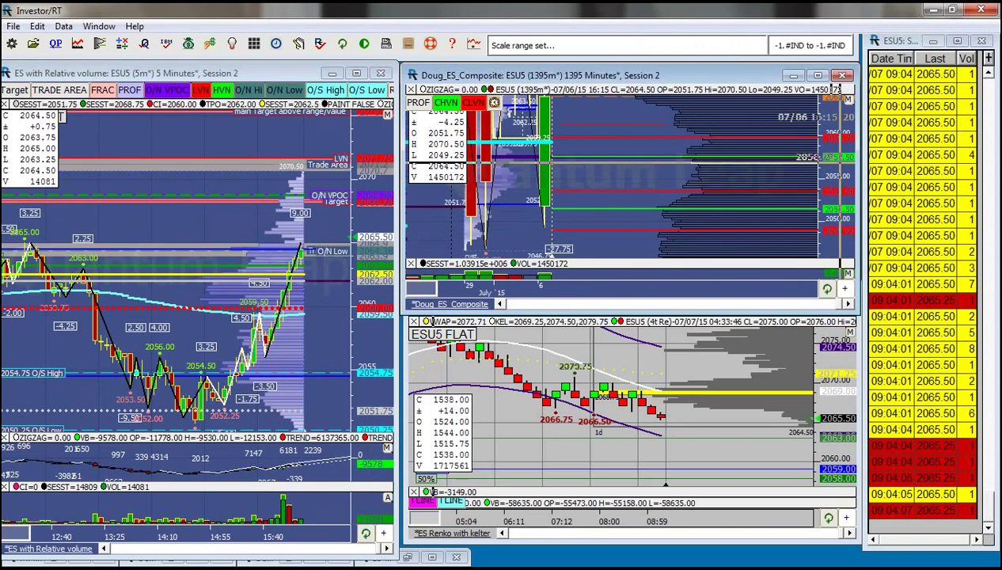
pyautogui.moveTo(837, 116); pyautogui.dragTo(835, 204)
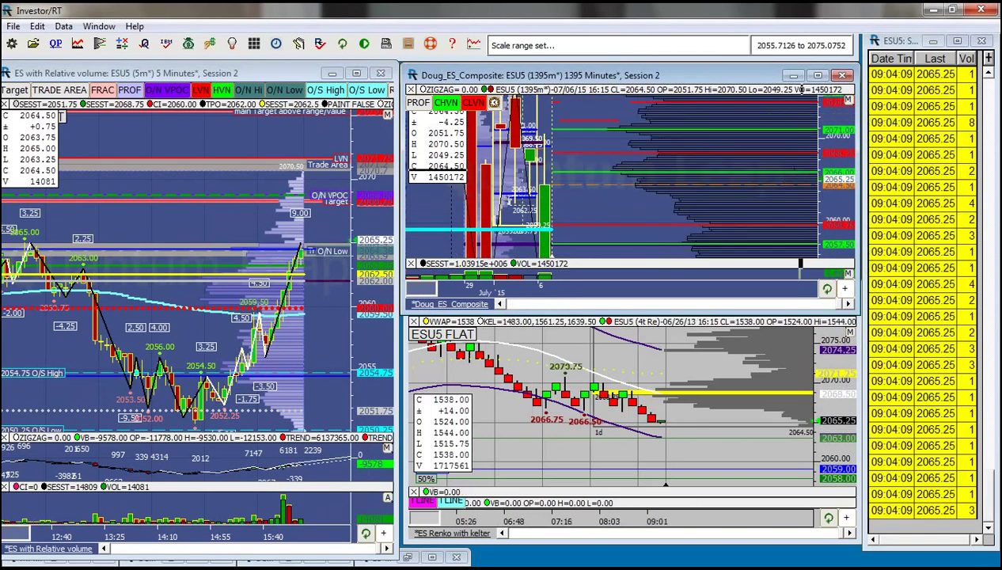
pyautogui.moveTo(790, 89); pyautogui.dragTo(650, 89)
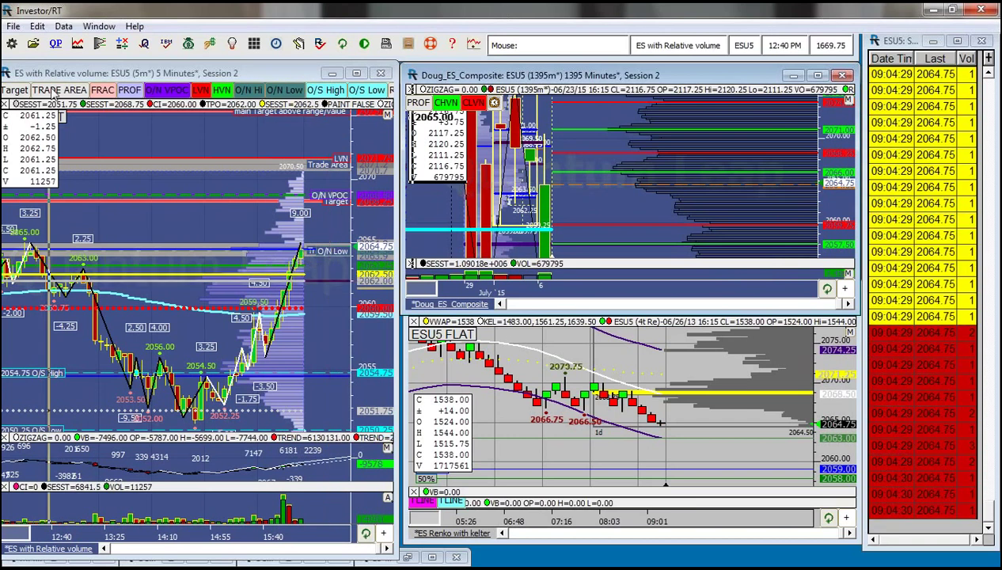
pyautogui.click(73, 92)
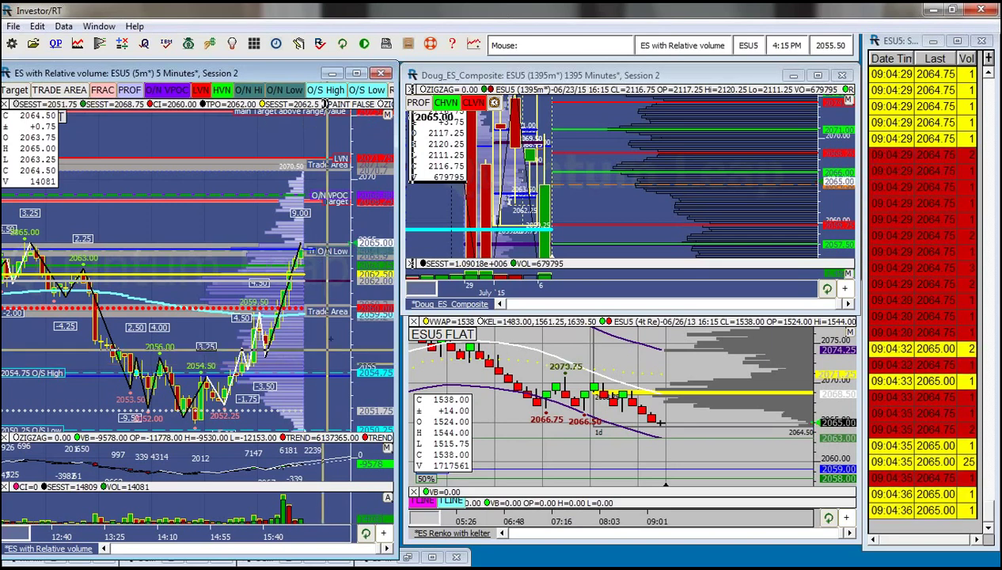
pyautogui.click(332, 308)
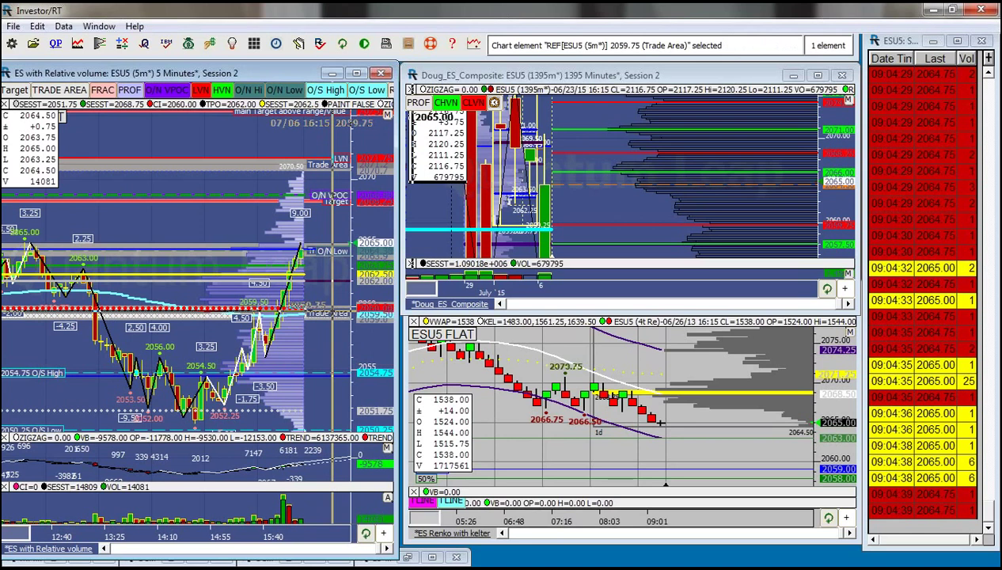
pyautogui.moveTo(333, 309); pyautogui.dragTo(332, 313)
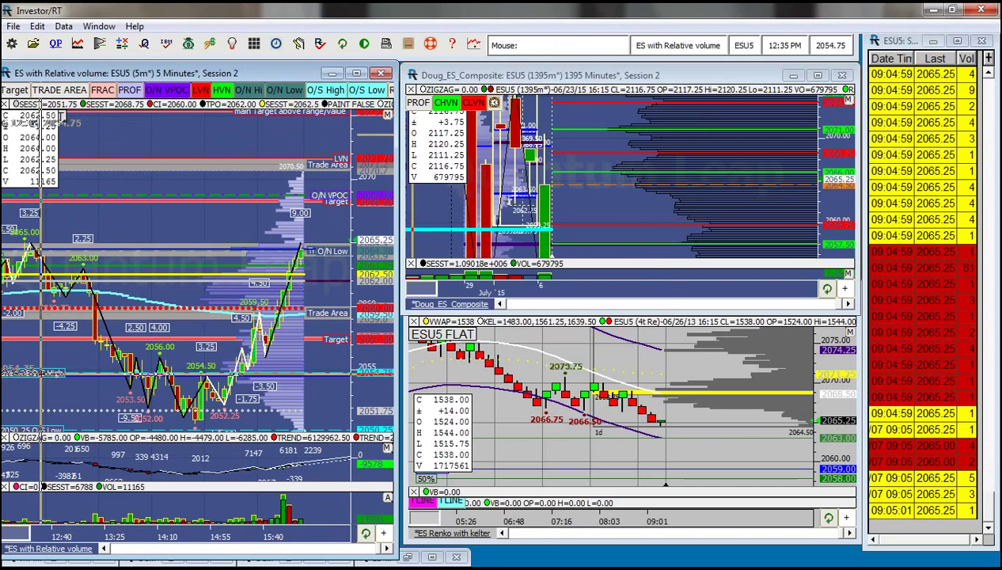
# Delete the O/S High reference line from the ES with Relative volume chart.
pyautogui.rightClick(40, 373)
pyautogui.click(79, 348)
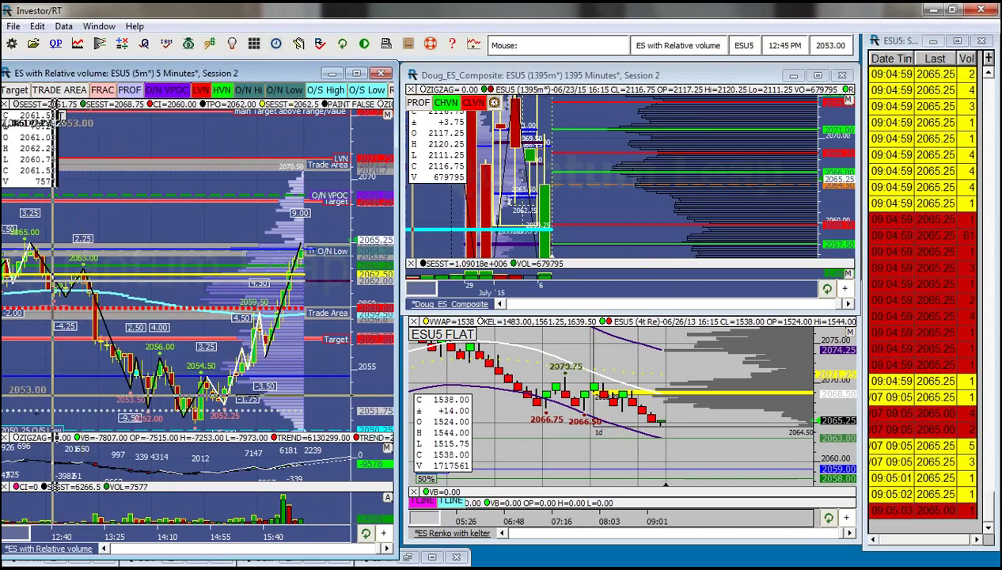
pyautogui.rightClick(37, 343)
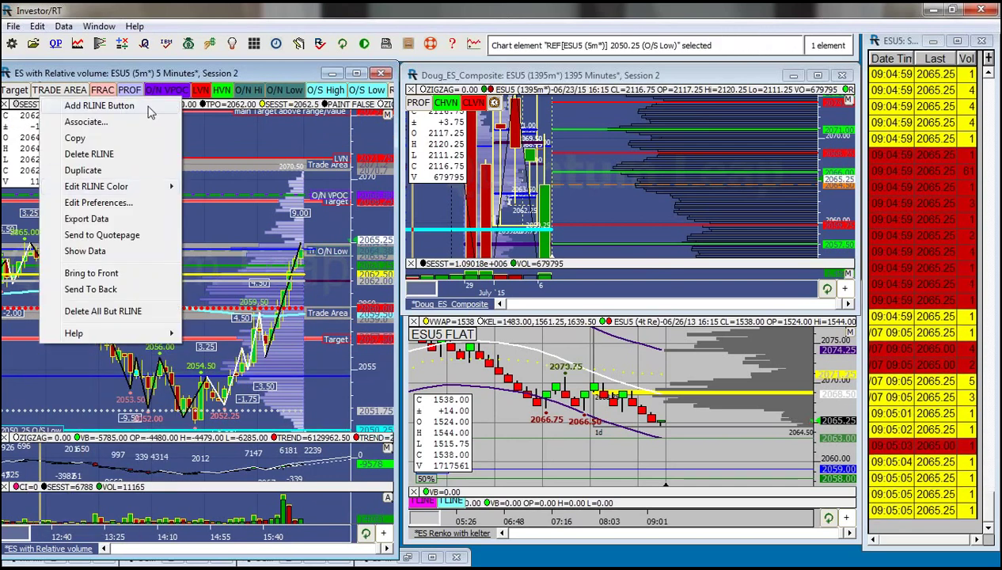
pyautogui.click(215, 140)
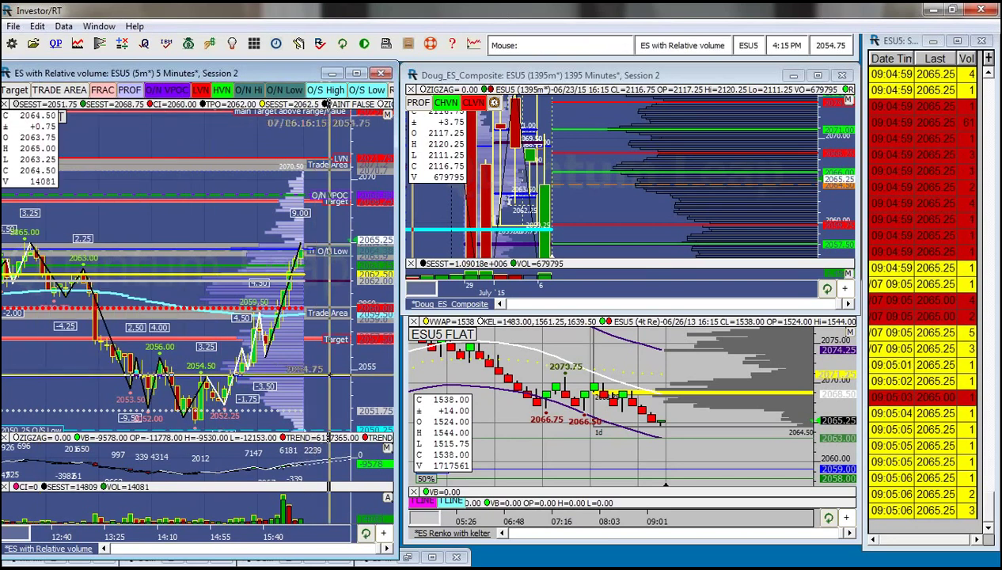
pyautogui.moveTo(331, 369); pyautogui.dragTo(333, 365)
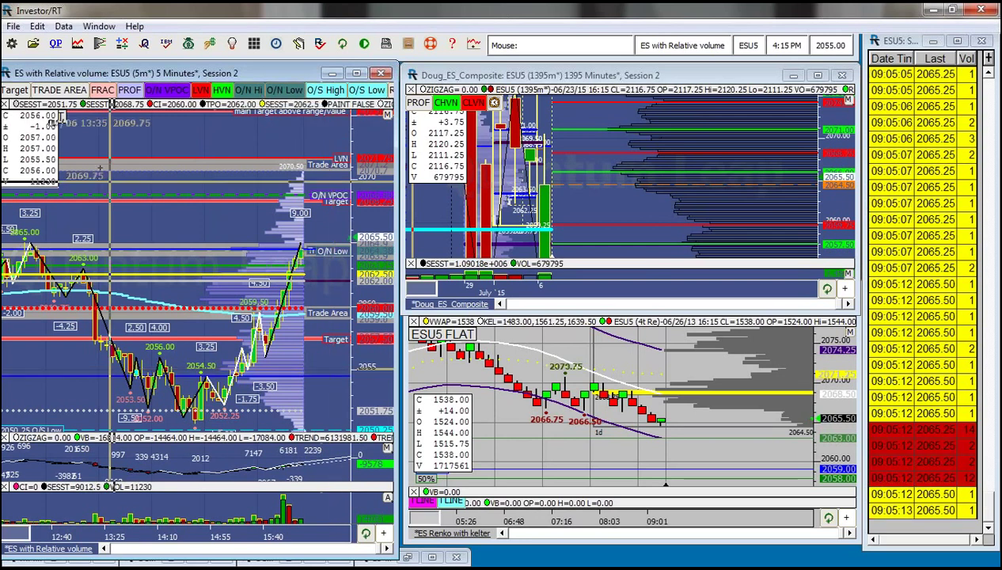
# Add a Trade Area marker at about 2055 on the ES with Relative volume chart and delete the O/S Low reference line.
pyautogui.click(57, 91)
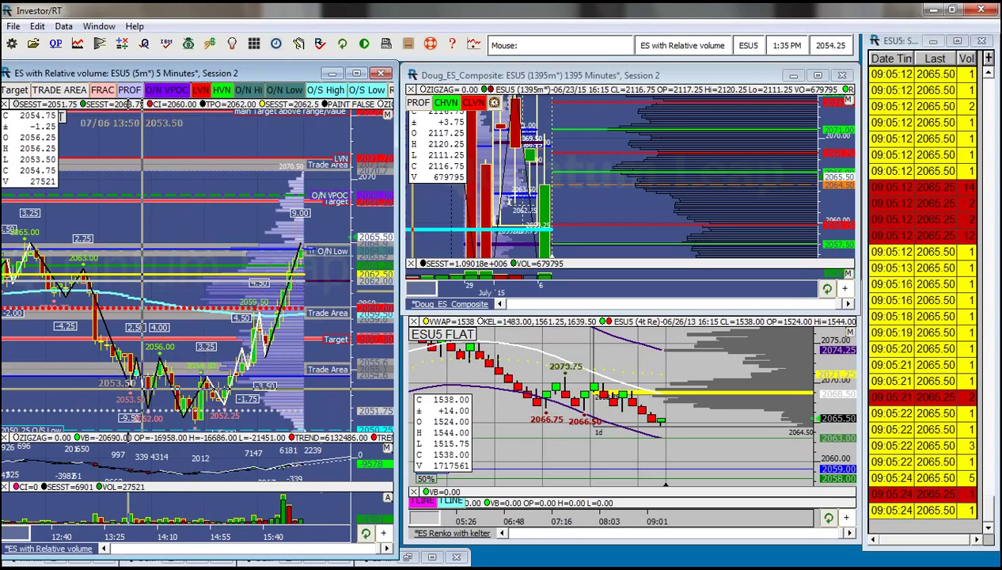
pyautogui.moveTo(383, 281); pyautogui.dragTo(383, 210)
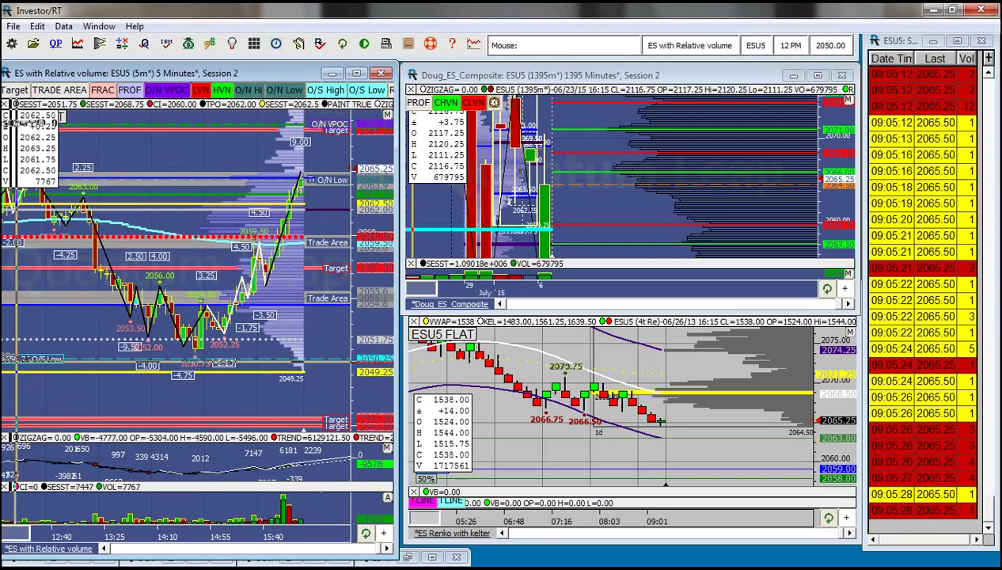
pyautogui.rightClick(31, 358)
pyautogui.click(82, 330)
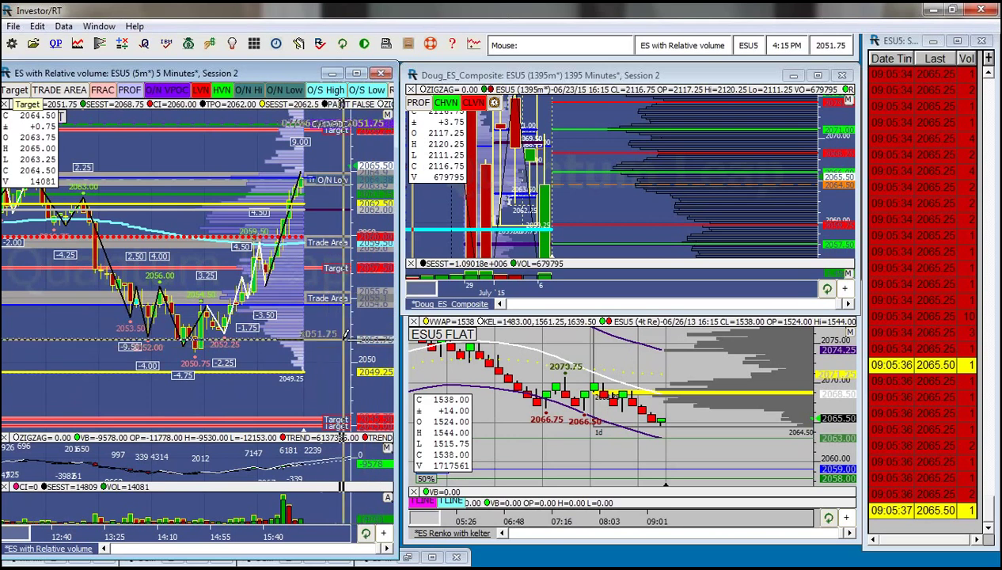
# Try a Target line at about 2051.75 on the ES with Relative volume chart and remove it again.
pyautogui.click(345, 339)
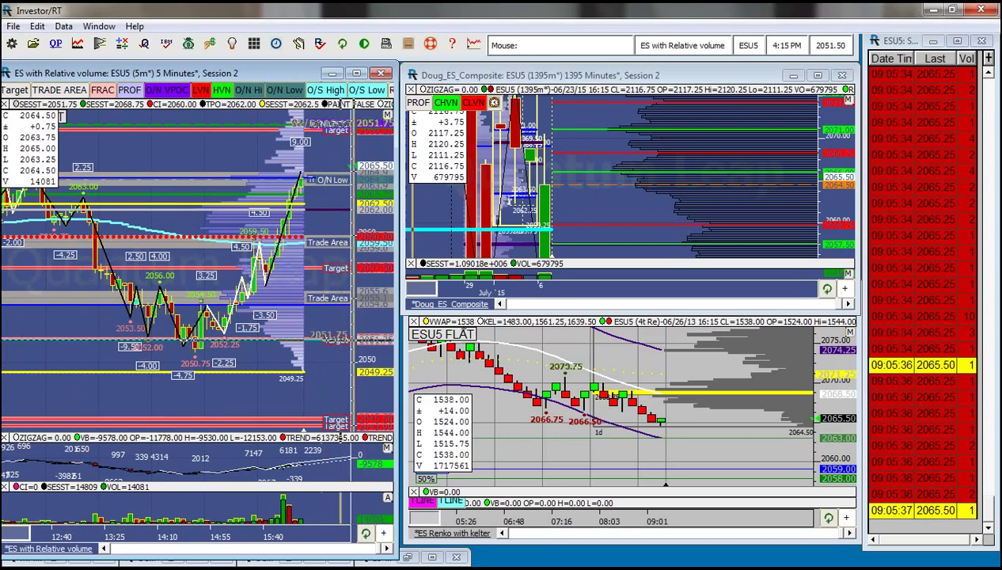
pyautogui.moveTo(836, 250); pyautogui.dragTo(835, 175)
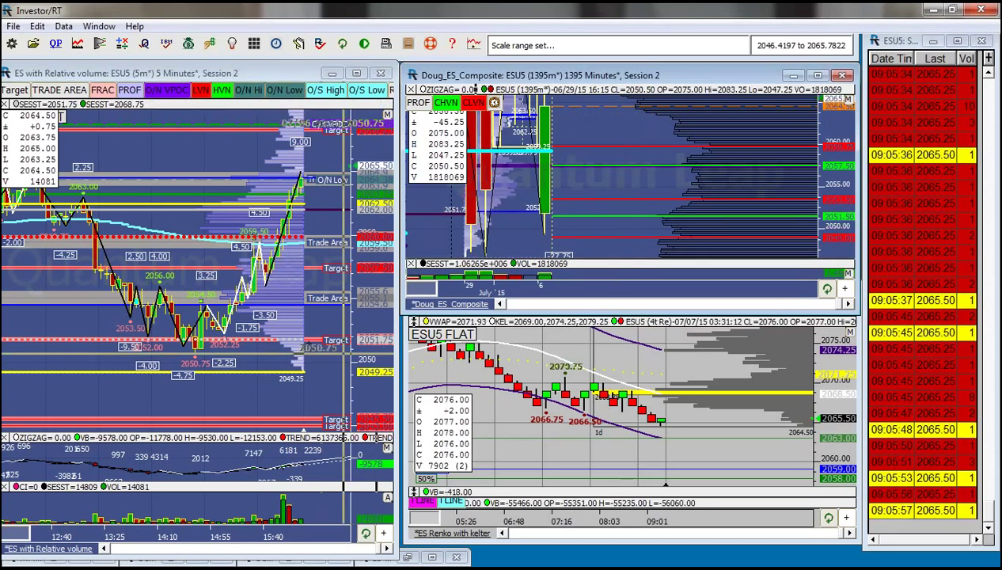
pyautogui.click(331, 340)
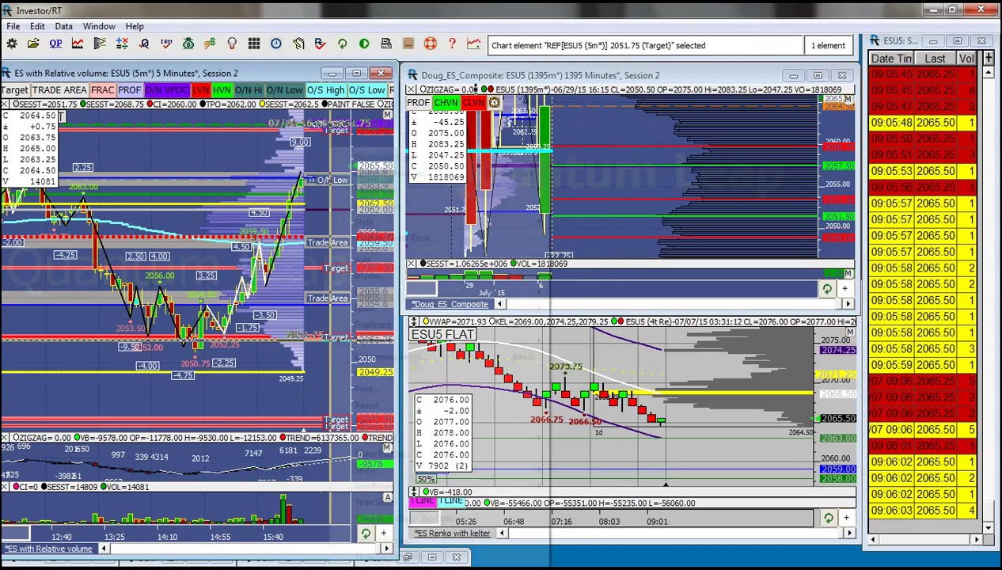
pyautogui.rightClick(330, 340)
pyautogui.click(326, 338)
pyautogui.rightClick(325, 338)
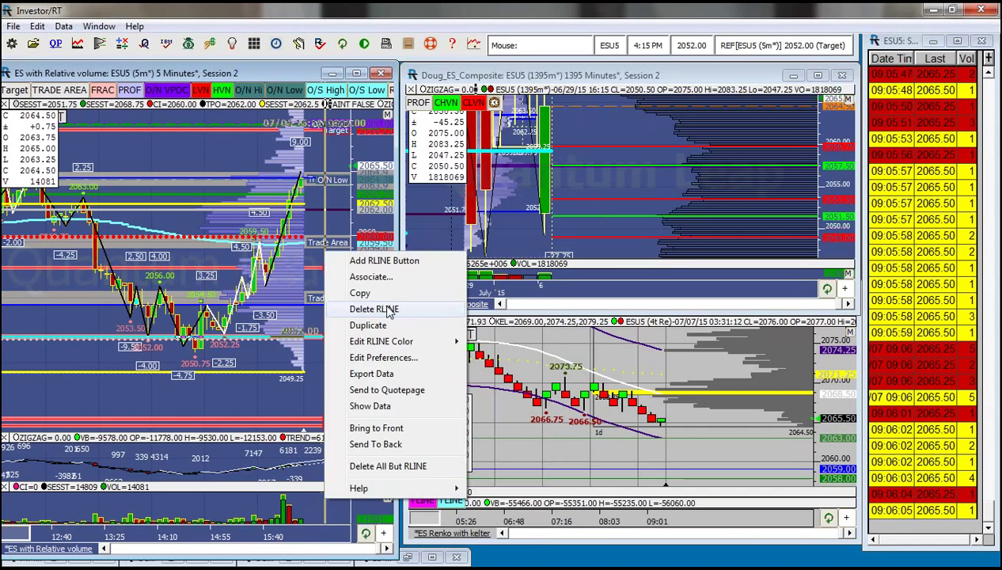
pyautogui.click(388, 309)
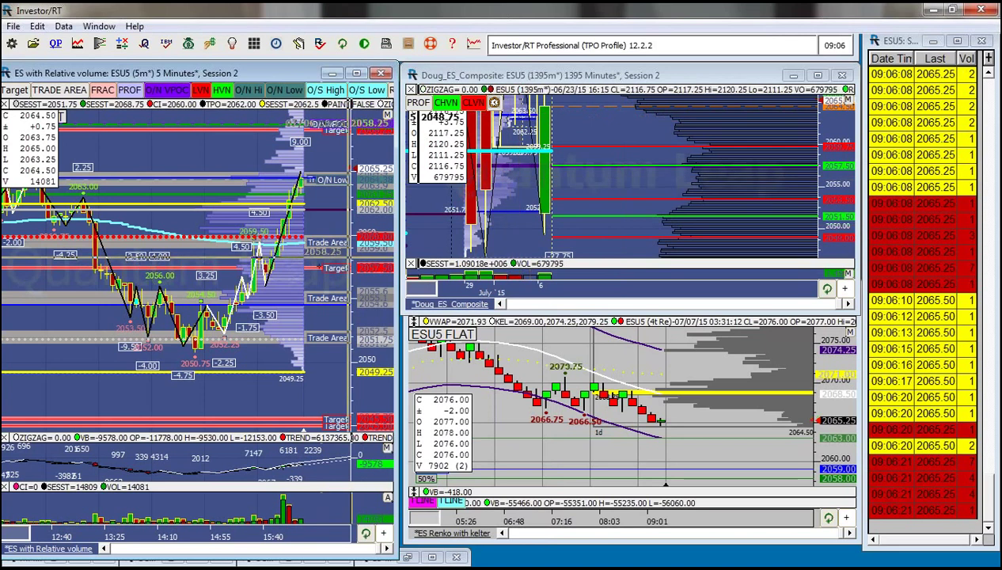
# Add a Trade Area marker at about 2049 by the yellow line and delete the duplicate Target line just below 2045.25.
pyautogui.click(45, 92)
pyautogui.click(334, 369)
pyautogui.moveTo(360, 276); pyautogui.dragTo(363, 228)
pyautogui.moveTo(359, 418); pyautogui.dragTo(368, 164)
pyautogui.rightClick(293, 347)
pyautogui.click(352, 324)
# Retitle the Target reference line at 2042.25 as "next big Target Below".
pyautogui.rightClick(329, 393)
pyautogui.click(387, 417)
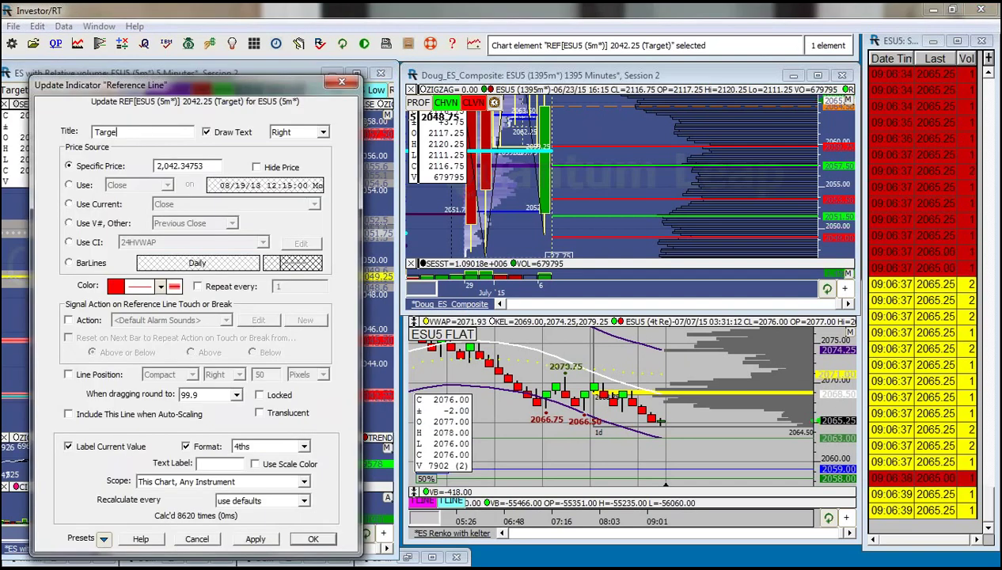
pyautogui.press('BackSpace')
pyautogui.press('BackSpace')
pyautogui.press('BackSpace')
pyautogui.write('Next ig Target ')
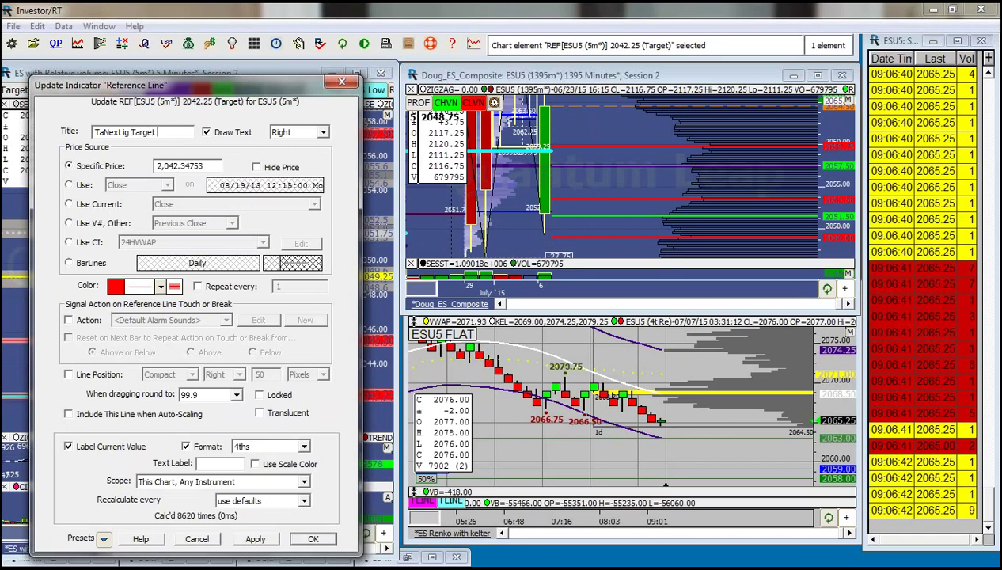
pyautogui.write('B')
pyautogui.press('BackSpace')
pyautogui.press('BackSpace')
pyautogui.press('BackSpace')
pyautogui.press('BackSpace')
pyautogui.press('BackSpace')
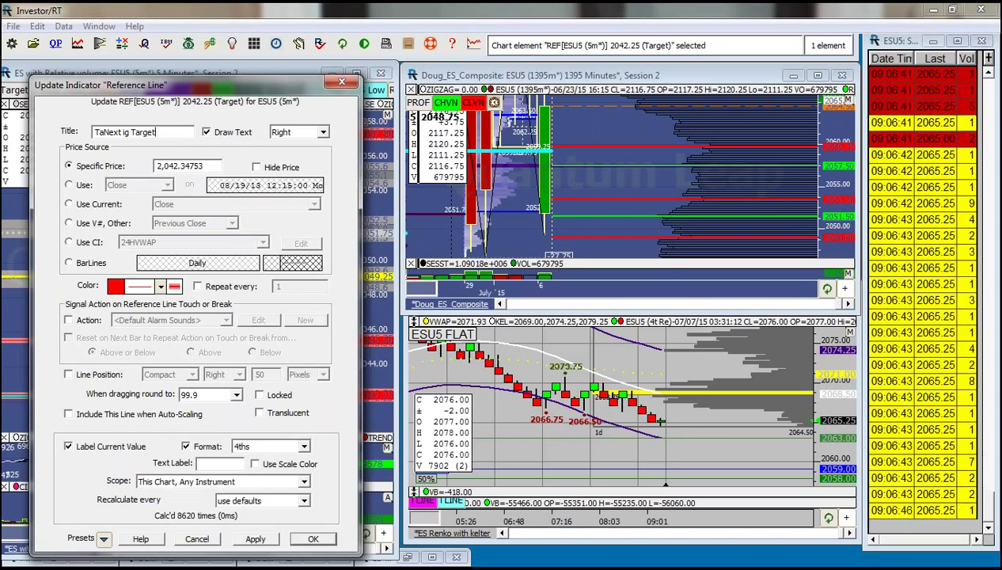
pyautogui.press('BackSpace')
pyautogui.press('BackSpace')
pyautogui.press('BackSpace')
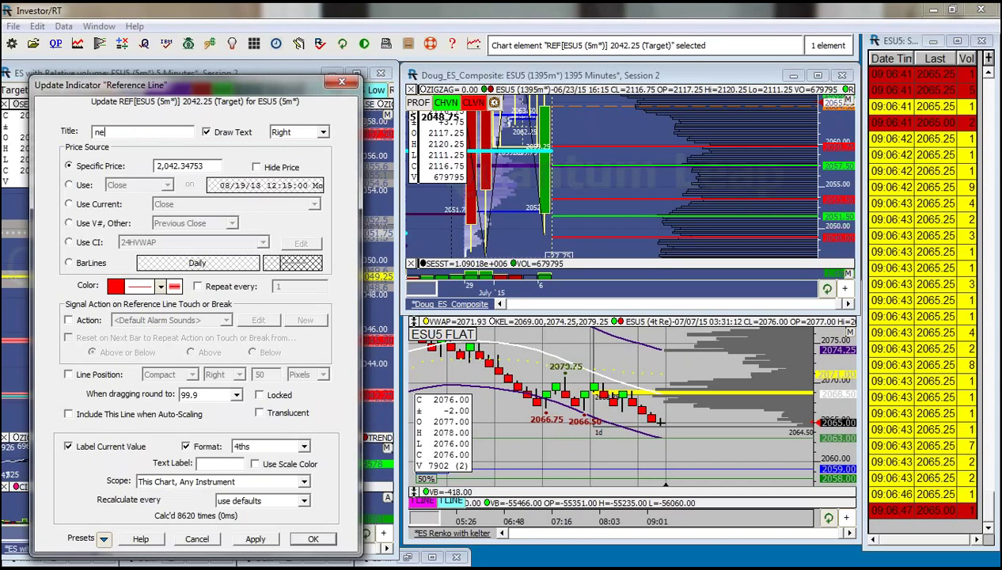
pyautogui.write('next big Targ')
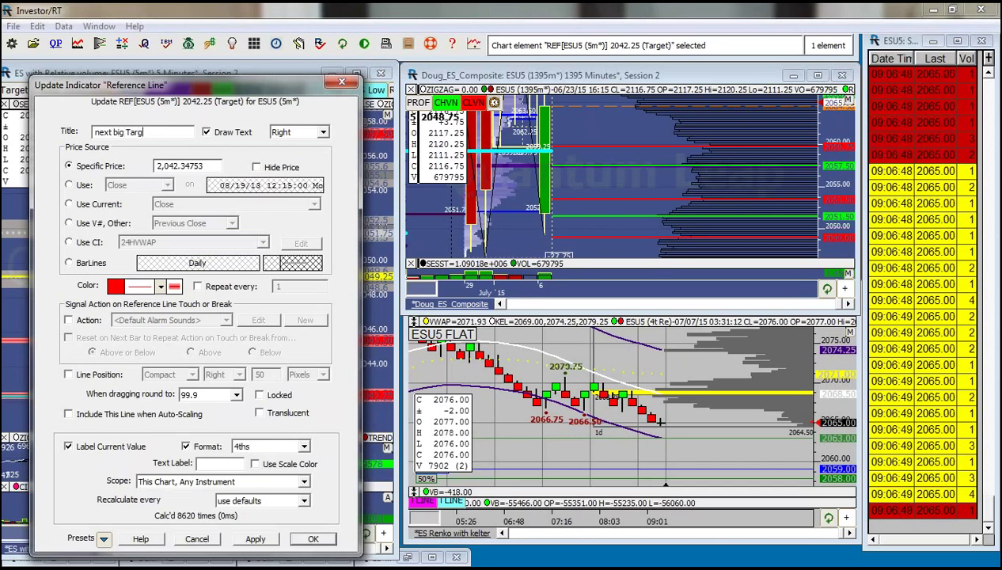
pyautogui.write('et Below')
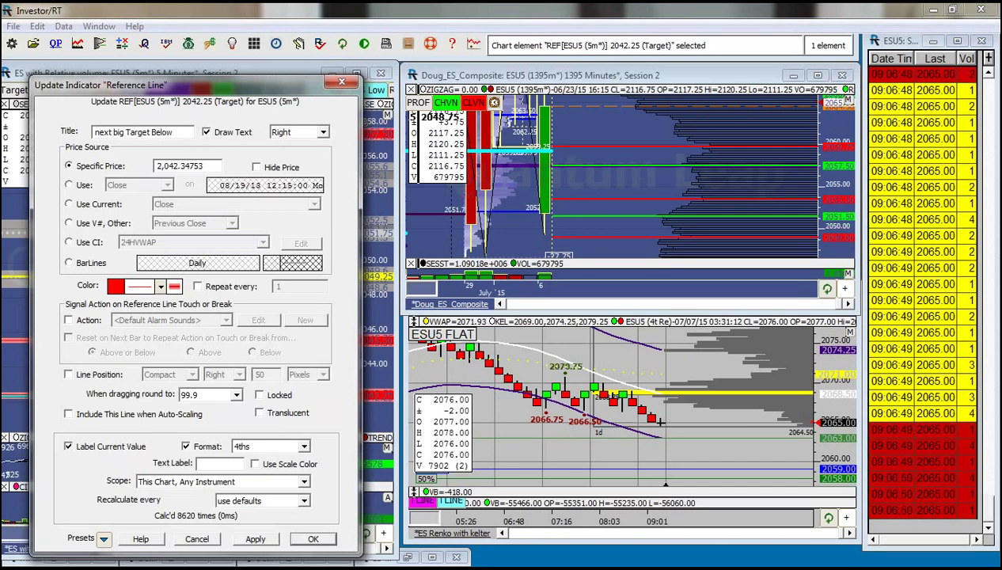
pyautogui.press('Return')
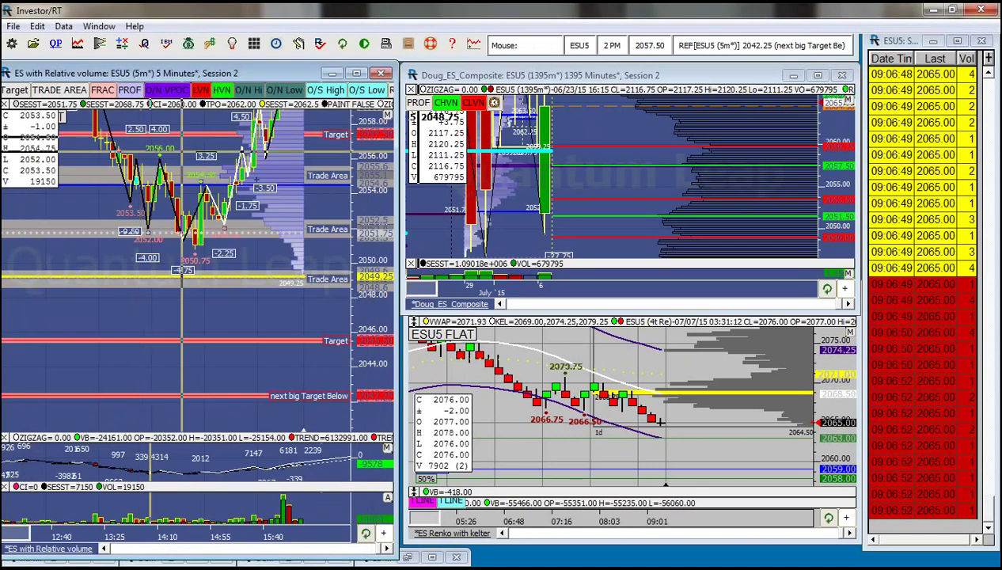
# Delete the O/N Low reference line below the Trade Area near 2037.75 and place a Trade Area marker there at about 2034.25.
pyautogui.moveTo(845, 255); pyautogui.dragTo(845, 198)
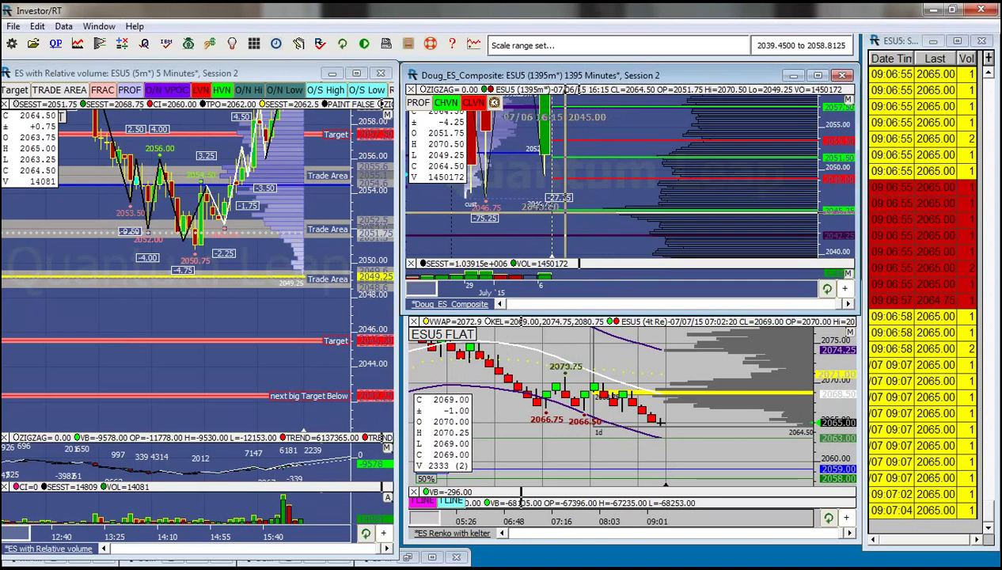
pyautogui.moveTo(385, 354); pyautogui.dragTo(383, 244)
pyautogui.scroll(-5, 353, 374)
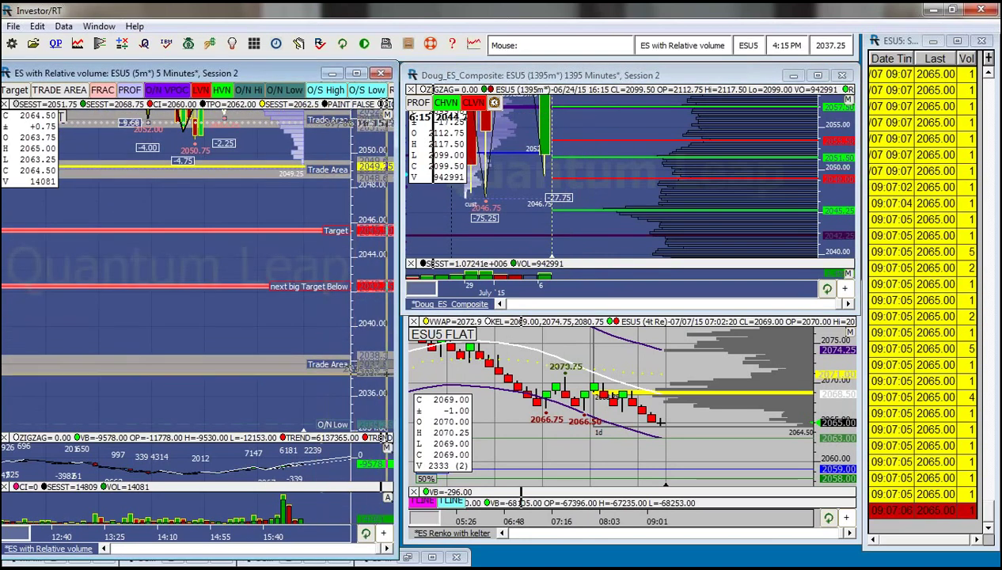
pyautogui.rightClick(328, 372)
pyautogui.click(372, 345)
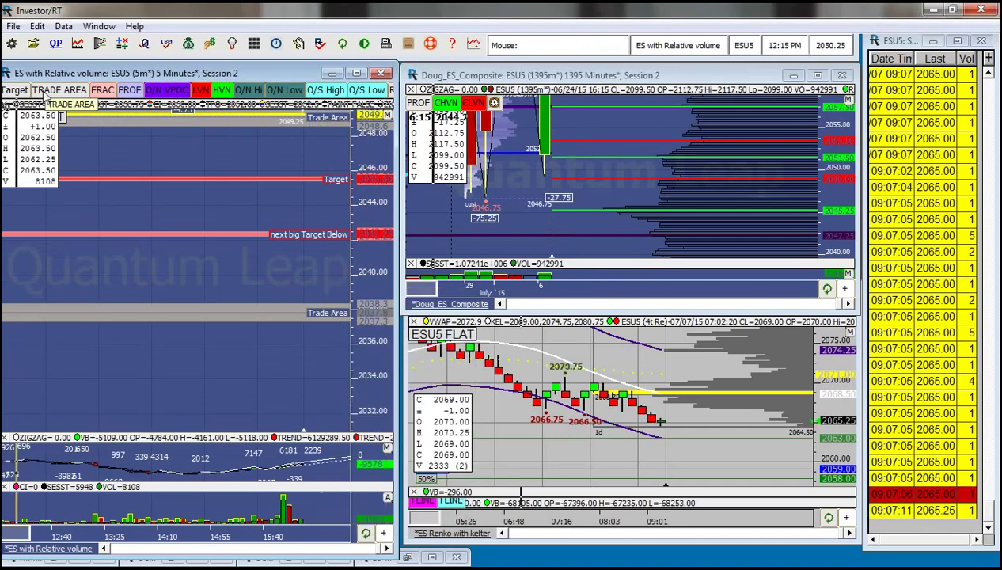
pyautogui.click(312, 375)
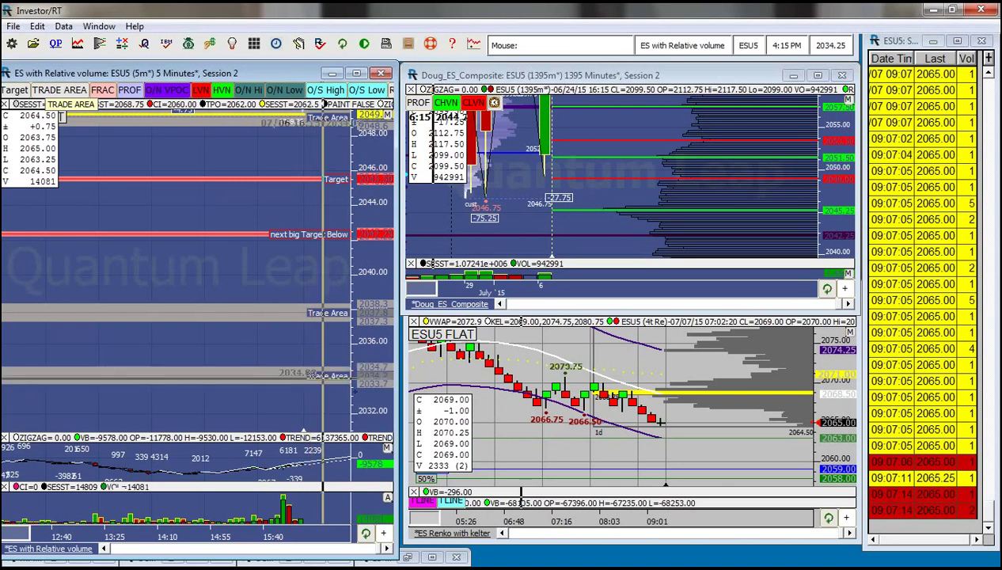
# Send the Trade Area marker at 2015.25, below the Measured Move line, to the back.
pyautogui.moveTo(374, 397); pyautogui.dragTo(389, 319)
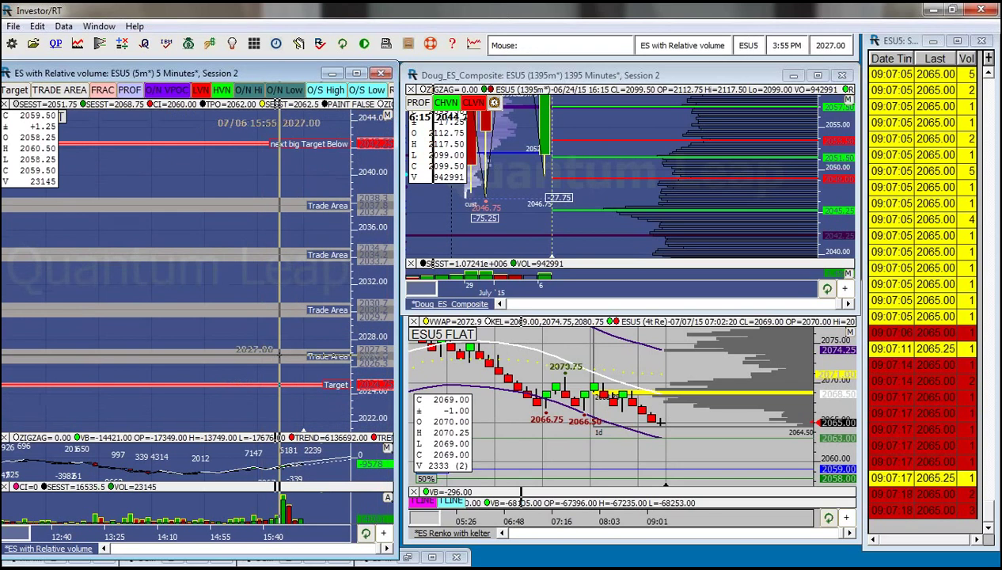
pyautogui.click(340, 357)
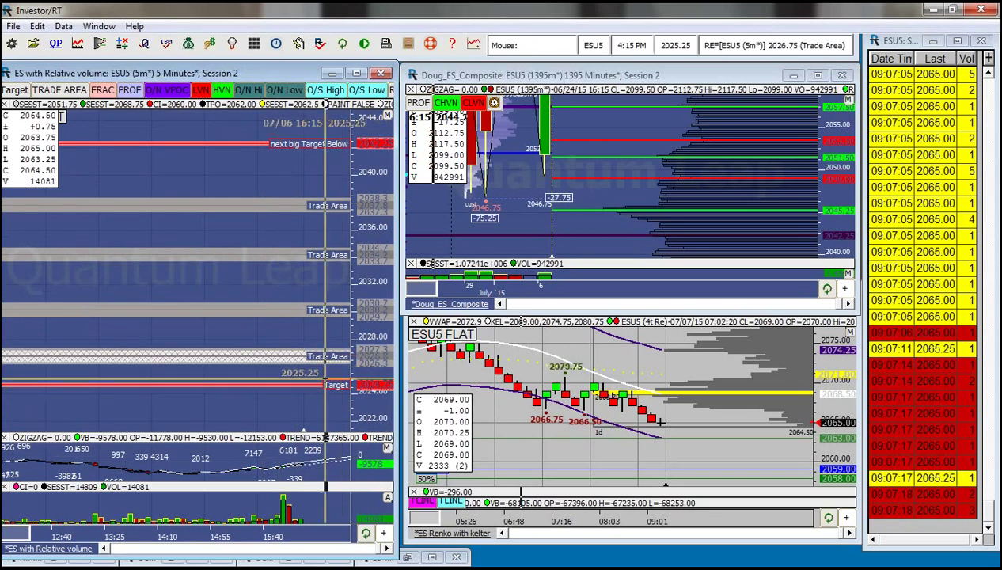
pyautogui.moveTo(389, 397); pyautogui.dragTo(388, 247)
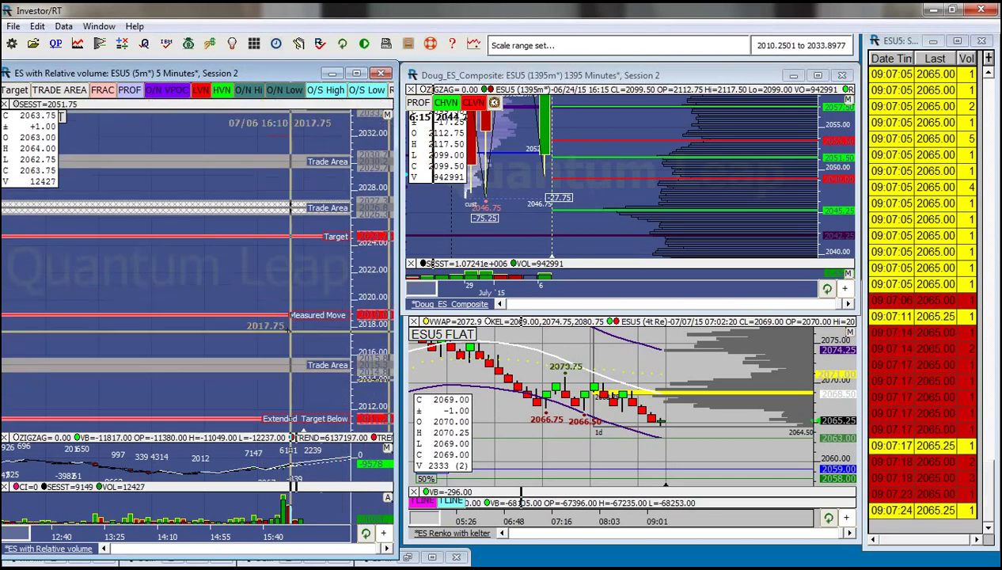
pyautogui.rightClick(318, 365)
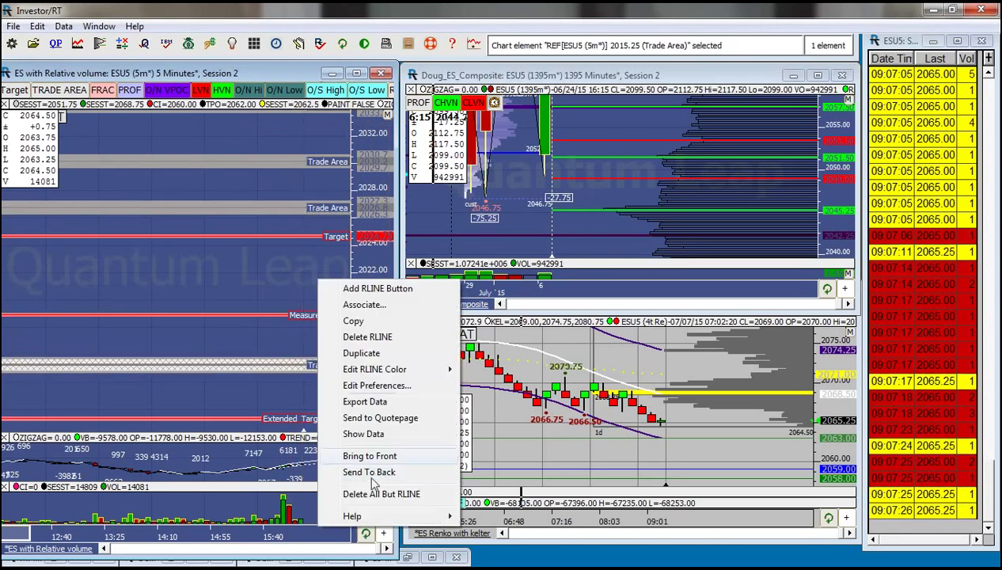
pyautogui.click(375, 473)
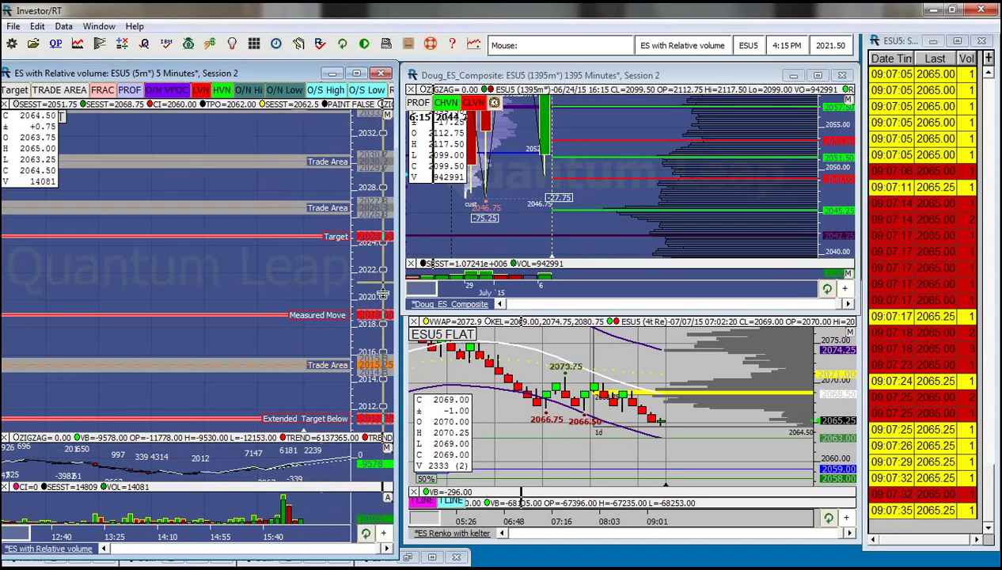
# Return the ES with Relative volume chart to current prices and examine the composite profile's levels around and above them.
pyautogui.scroll(10, 382, 295)
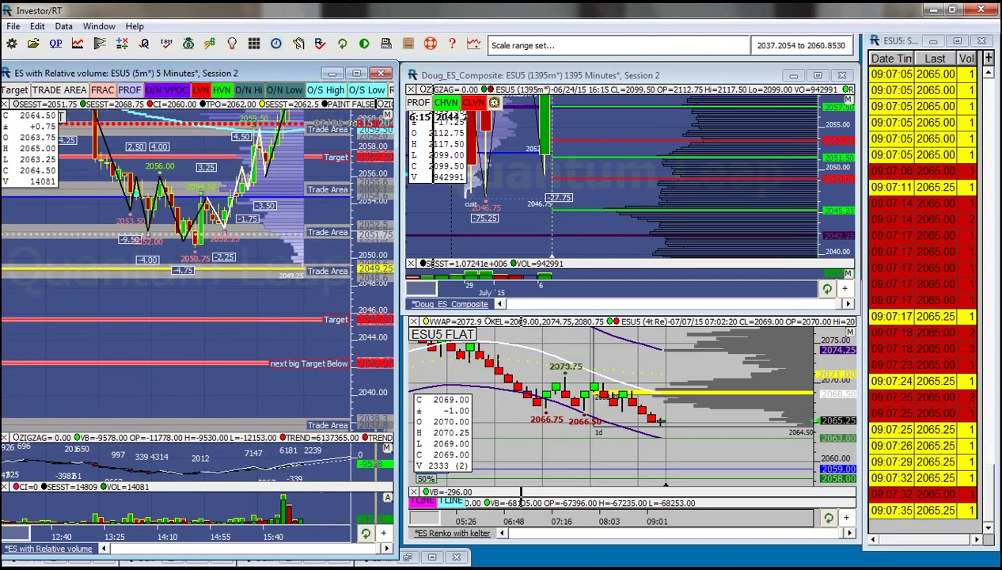
pyautogui.scroll(6, 383, 294)
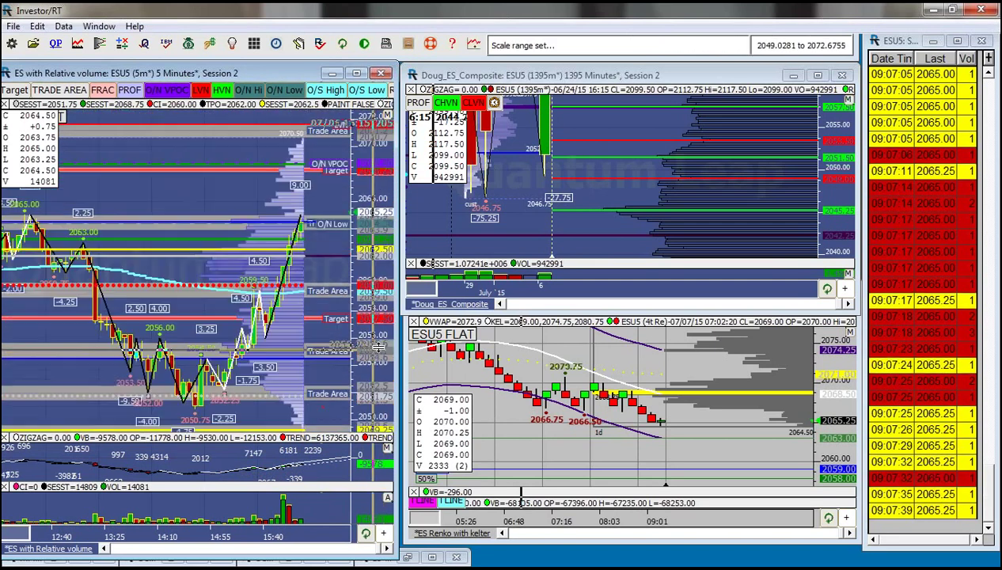
pyautogui.moveTo(840, 121); pyautogui.dragTo(829, 227)
pyautogui.moveTo(841, 174); pyautogui.dragTo(839, 207)
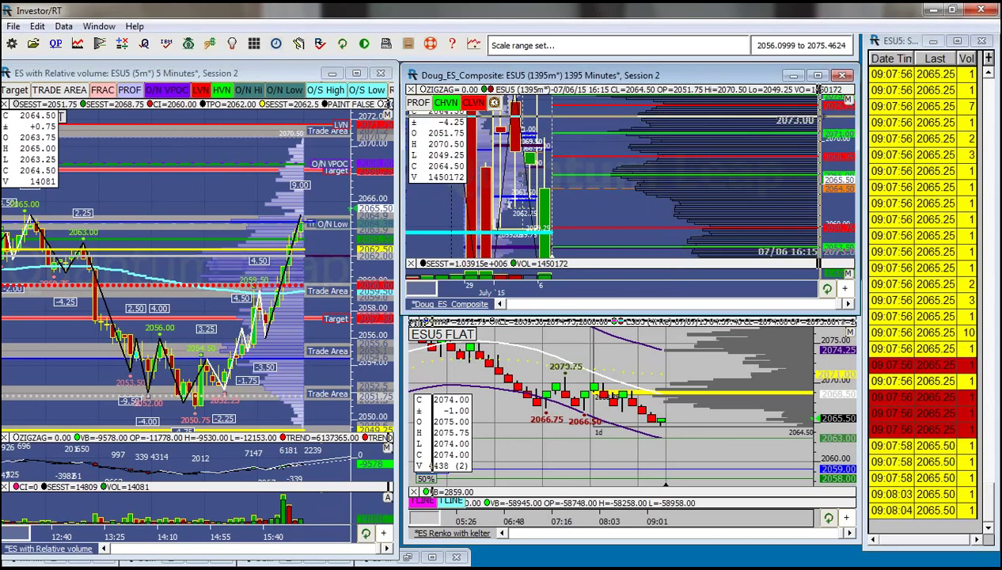
pyautogui.moveTo(823, 117); pyautogui.dragTo(825, 137)
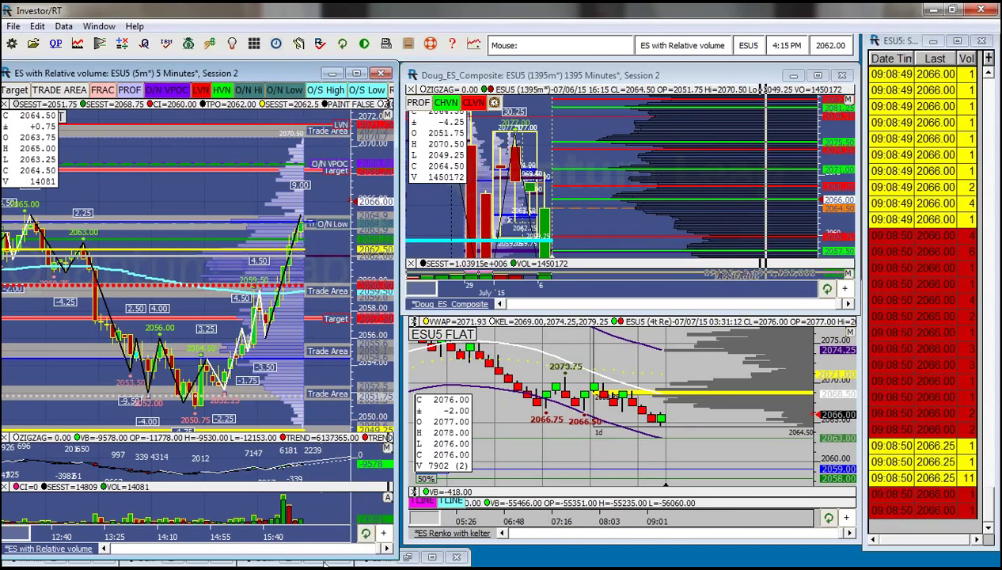
# Bring up the GC comp chart, extend its latest custom profile through the last bar, and minimize the chart.
pyautogui.moveTo(184, 558); pyautogui.dragTo(195, 541)
pyautogui.click(196, 557)
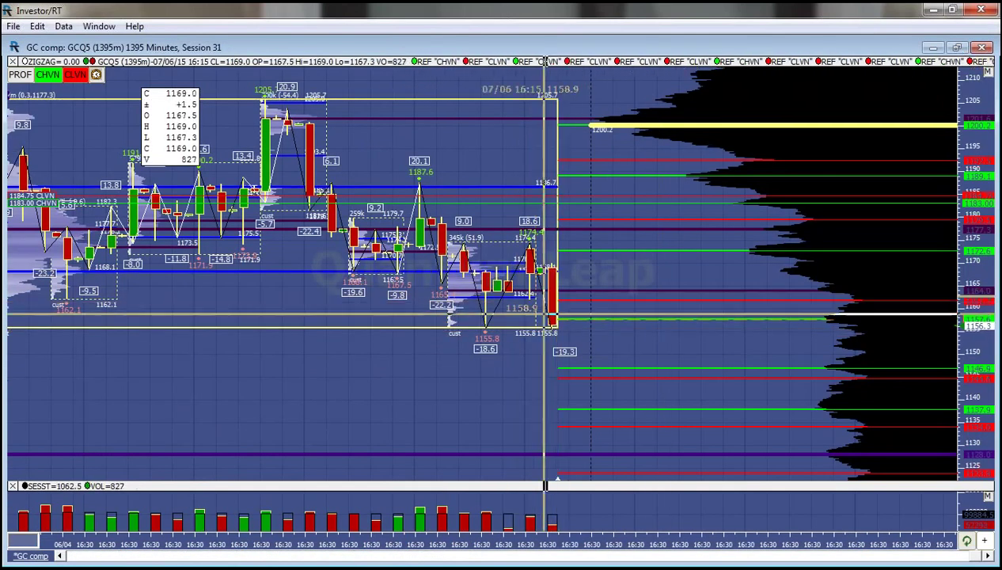
pyautogui.moveTo(548, 317); pyautogui.dragTo(556, 320)
pyautogui.press('Down')
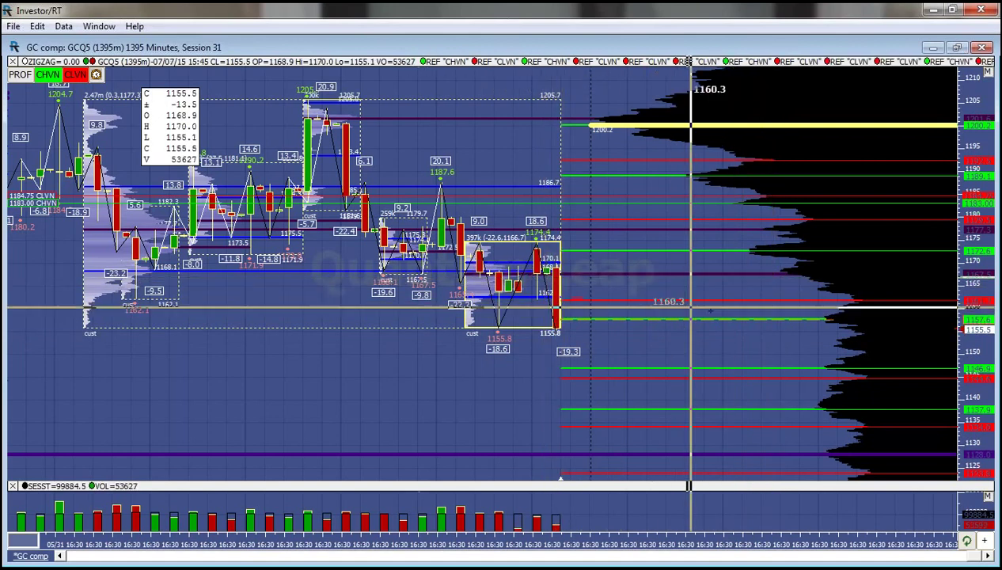
pyautogui.doubleClick(890, 47)
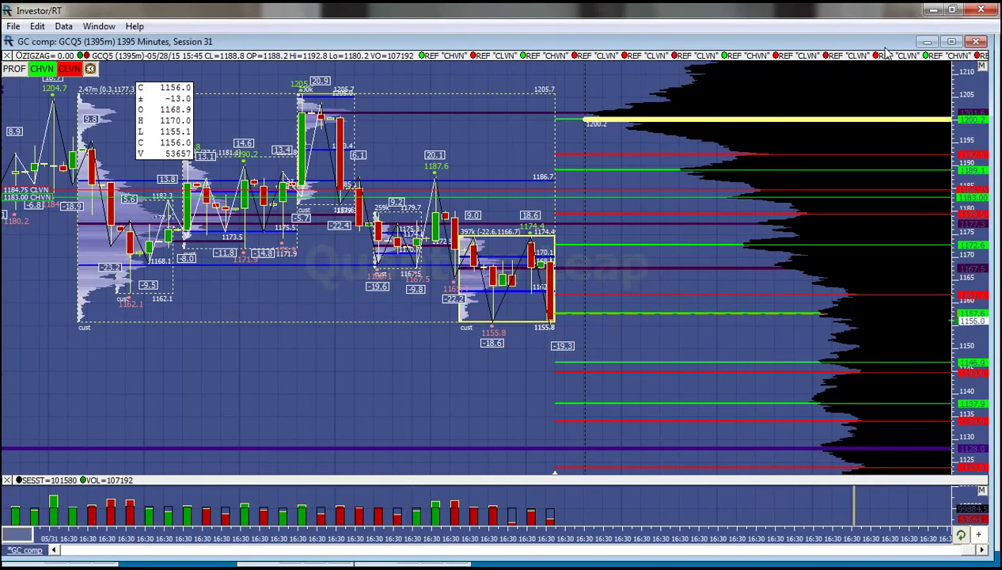
pyautogui.click(927, 43)
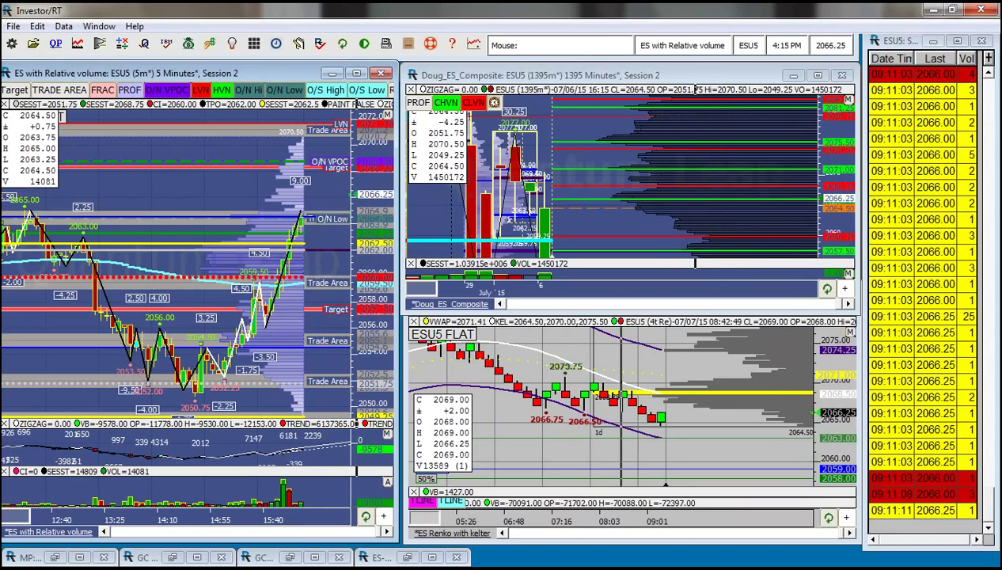
# Switch to Excel to review the ES Levels sheet for Tuesday July 7, 2015, and minimize it.
pyautogui.click(712, 568)
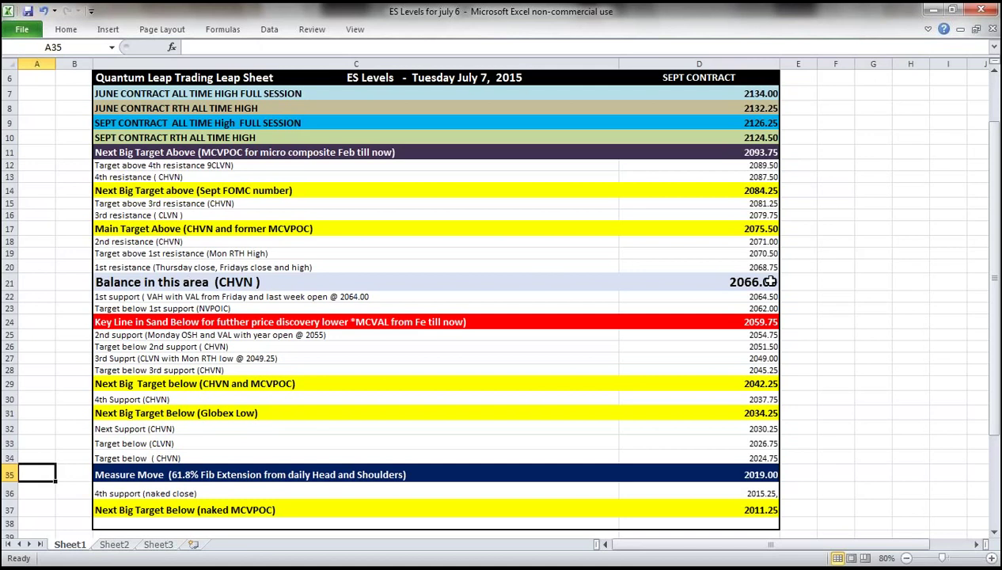
pyautogui.click(929, 12)
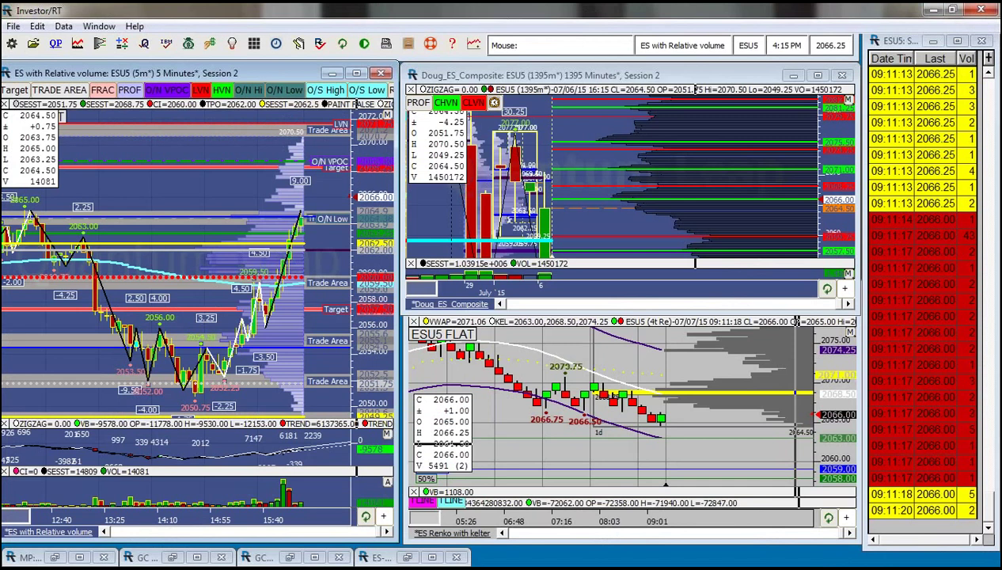